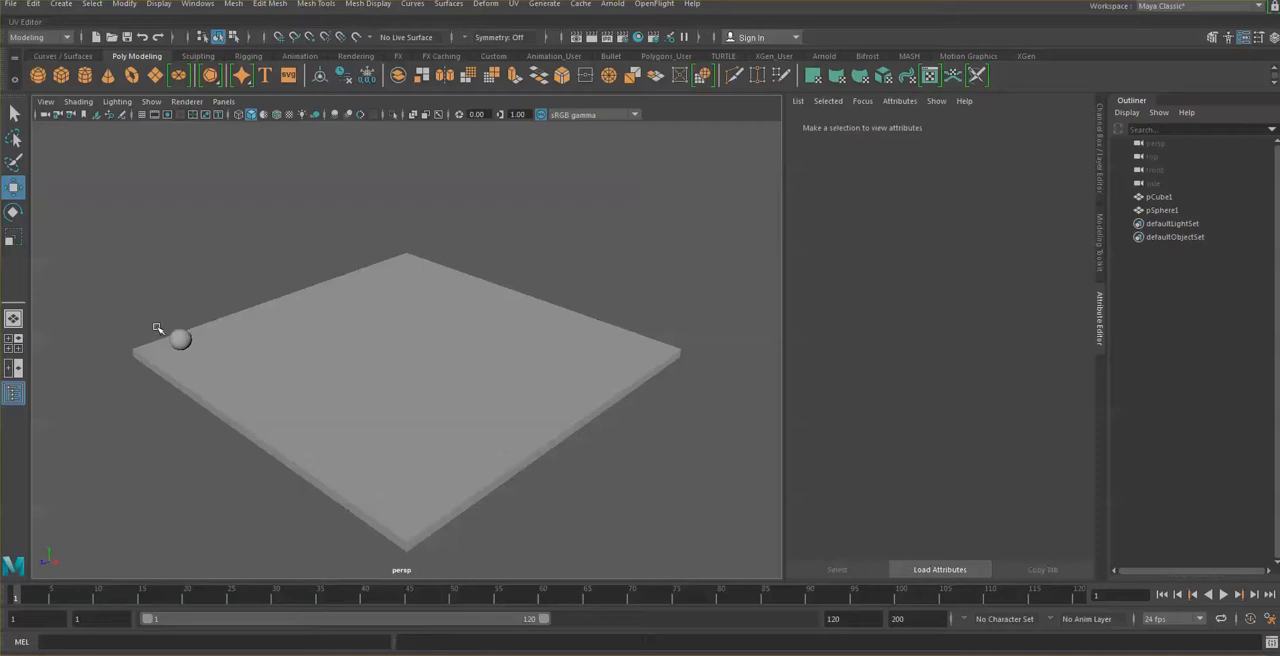
Step: Add a nonlinear Squash deformer to the sphere with the deformer options reset to their defaults
left_click(181, 338)
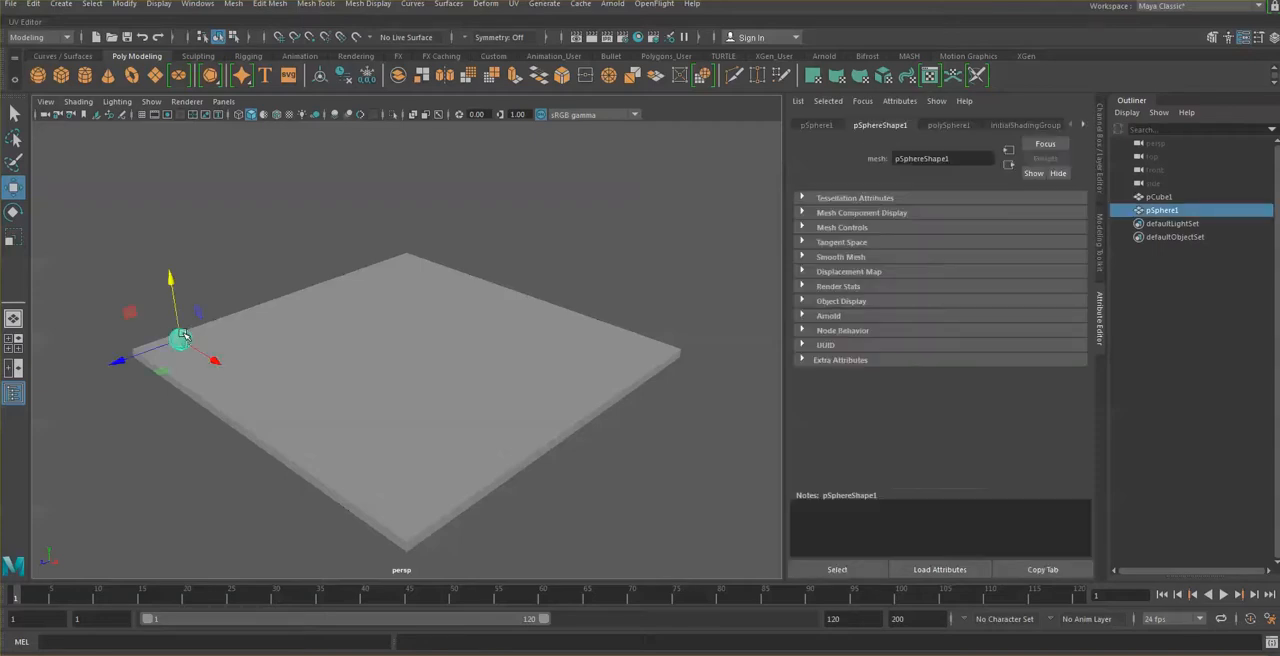
left_click(168, 277)
left_click(67, 39)
left_click(46, 60)
left_click(485, 5)
mouse_move(527, 260)
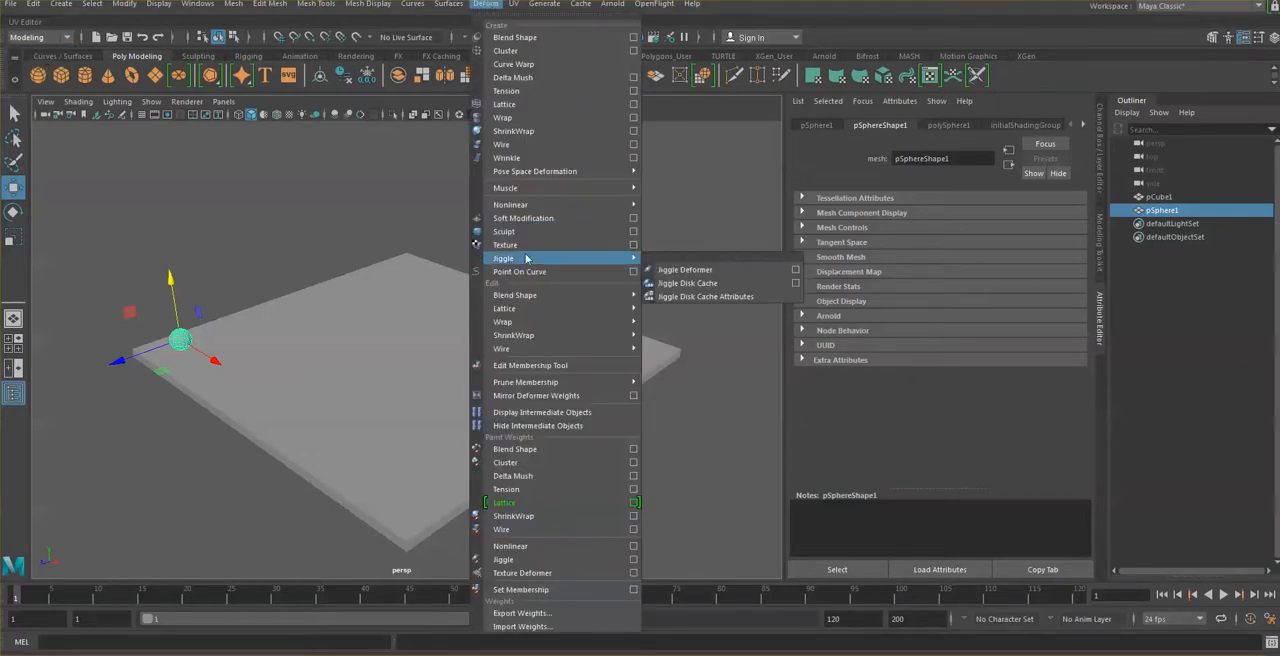
mouse_move(530, 206)
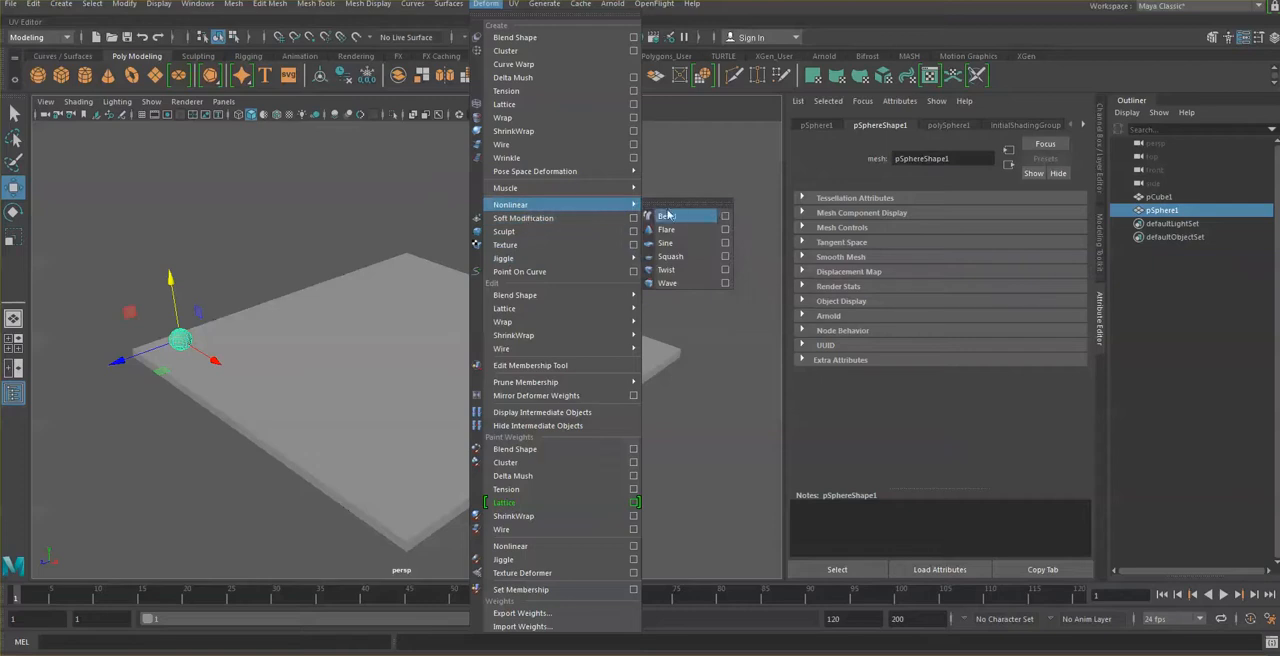
left_click(726, 258)
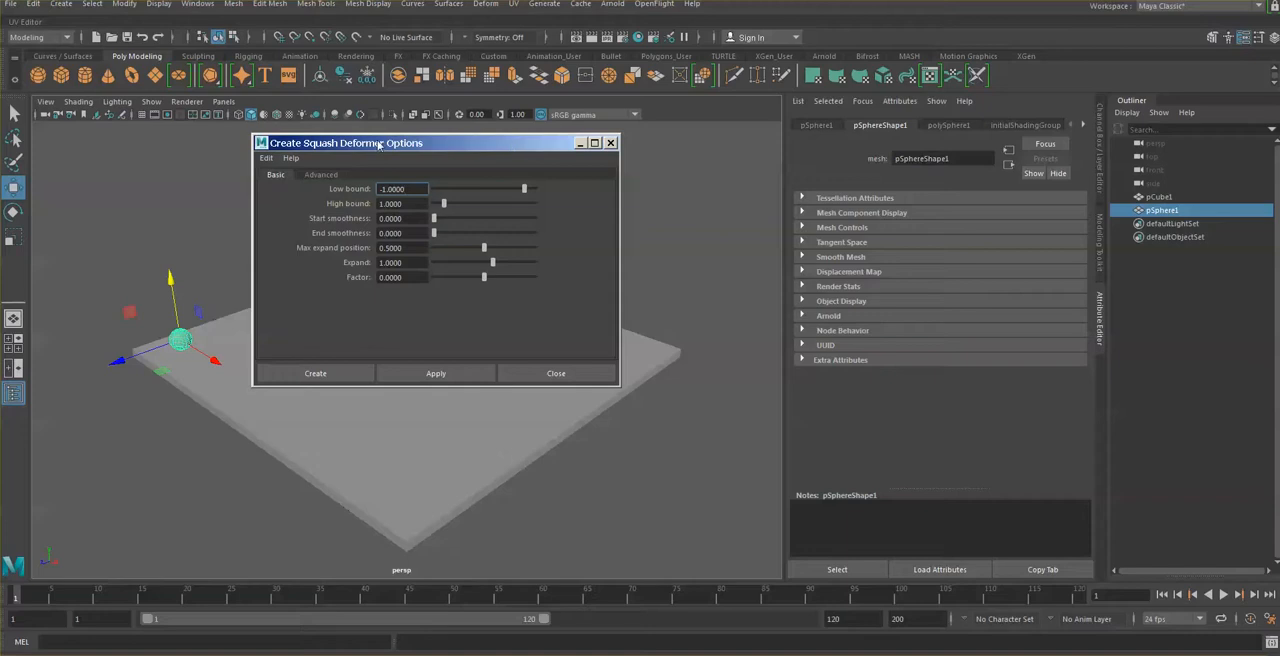
left_click(267, 159)
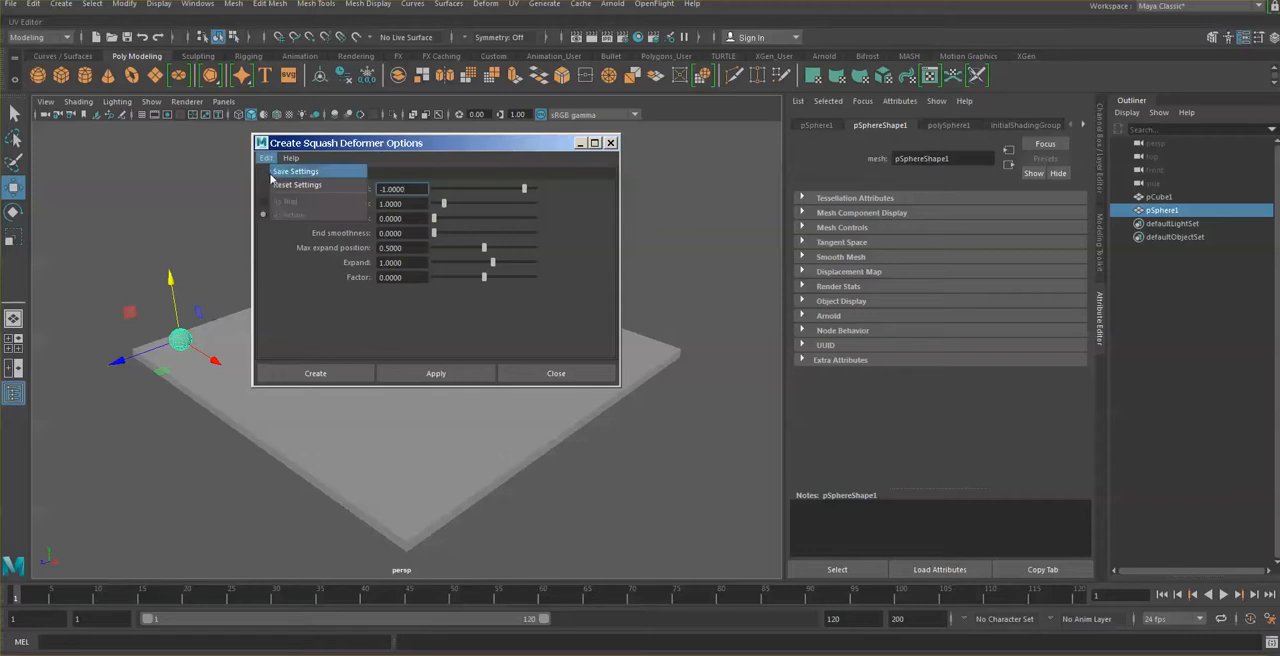
left_click(272, 186)
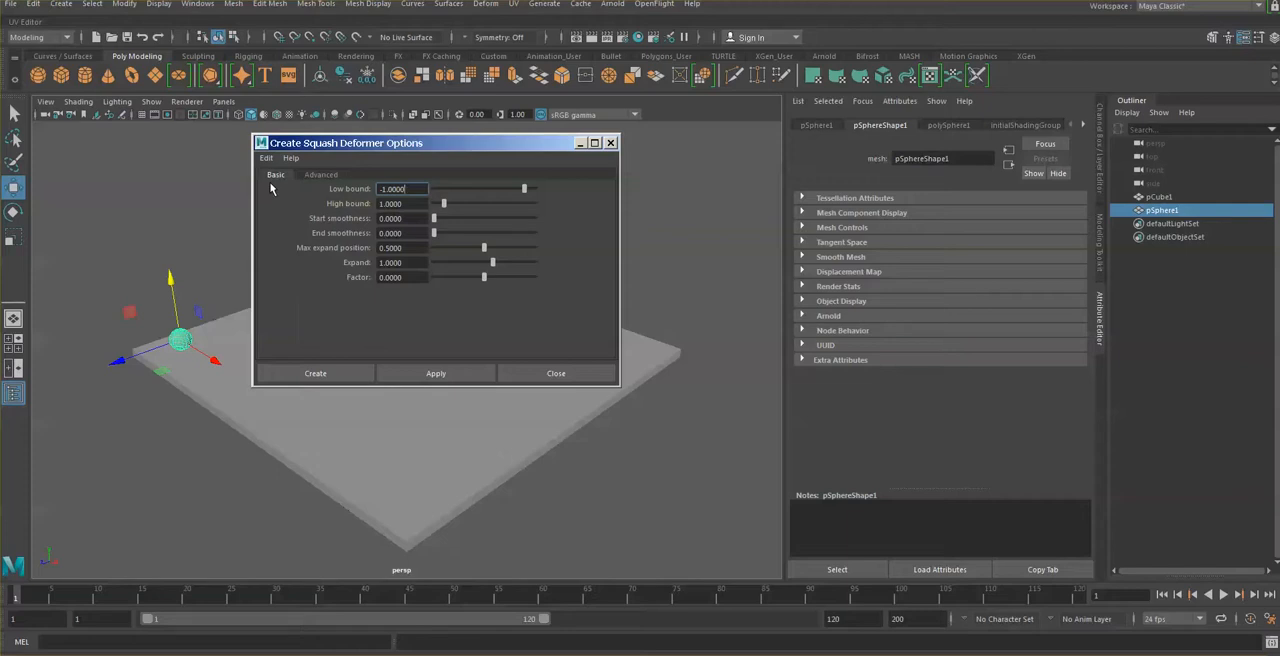
left_click(316, 372)
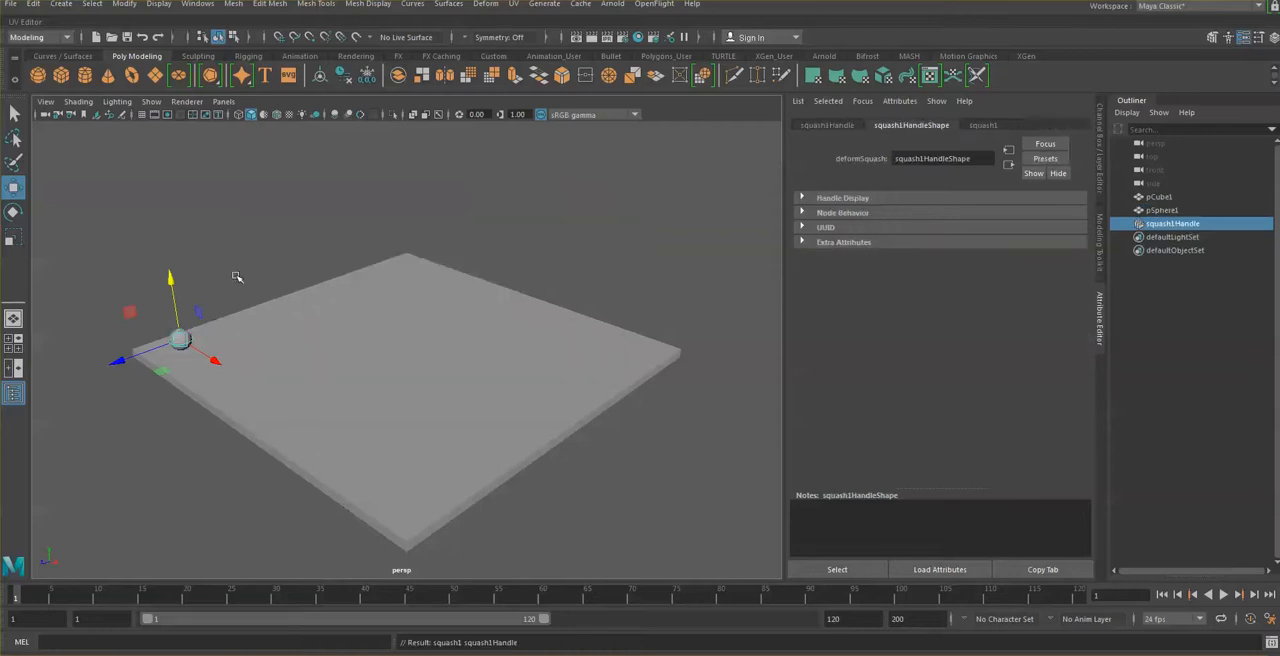
Step: Try a Factor of about 1.134 on the squash deformer to stretch the sphere, and undo the change
left_click_drag(192, 345, 192, 345)
scroll(192, 345, "up", 2)
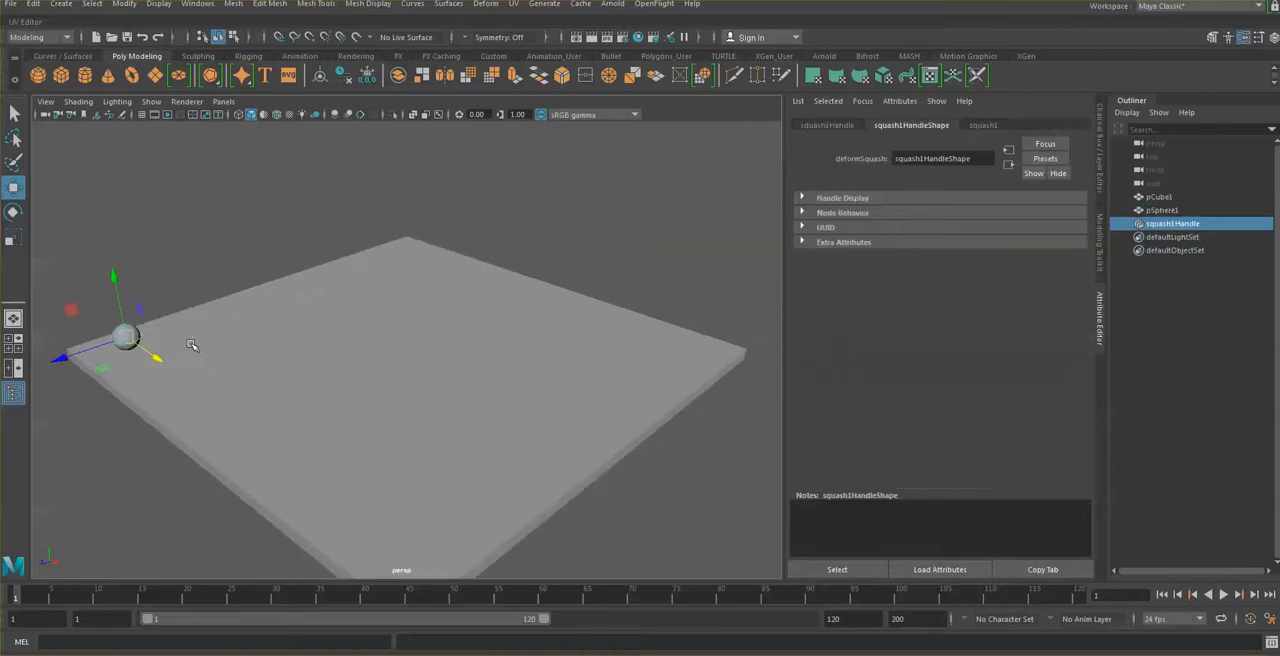
middle_click_drag(118, 337, 288, 337, "alt")
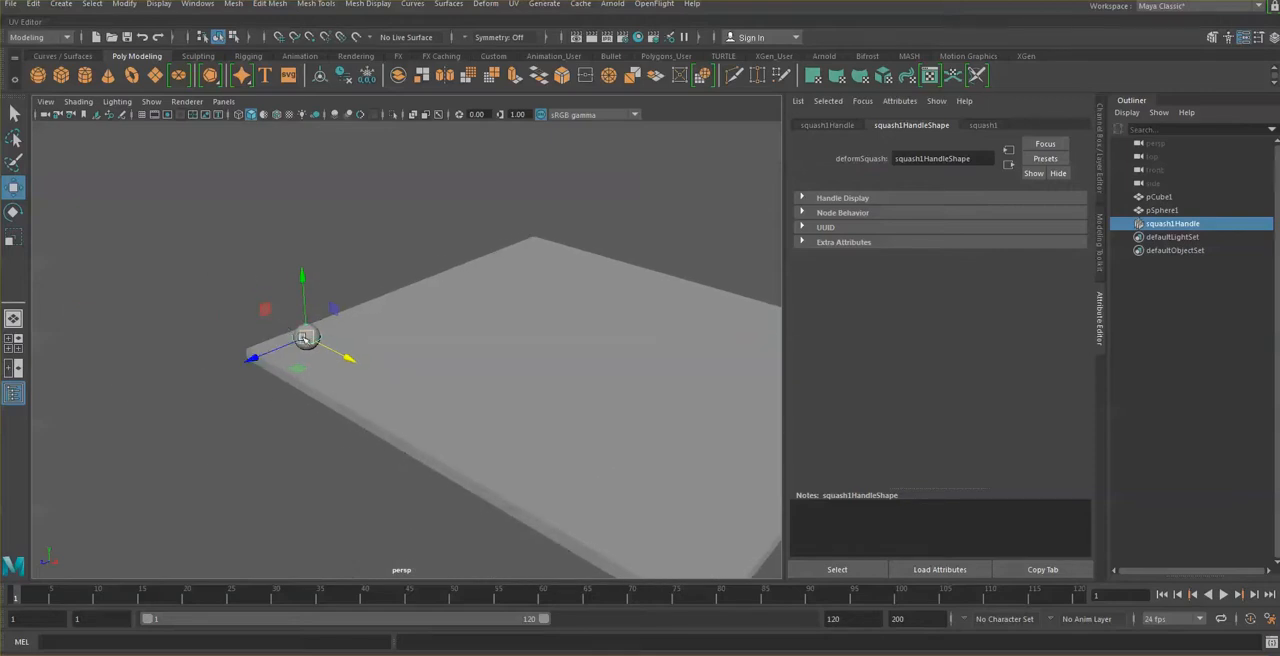
scroll(306, 340, "up", 3)
middle_click_drag(154, 303, 320, 337, "alt")
scroll(320, 337, "up", 4)
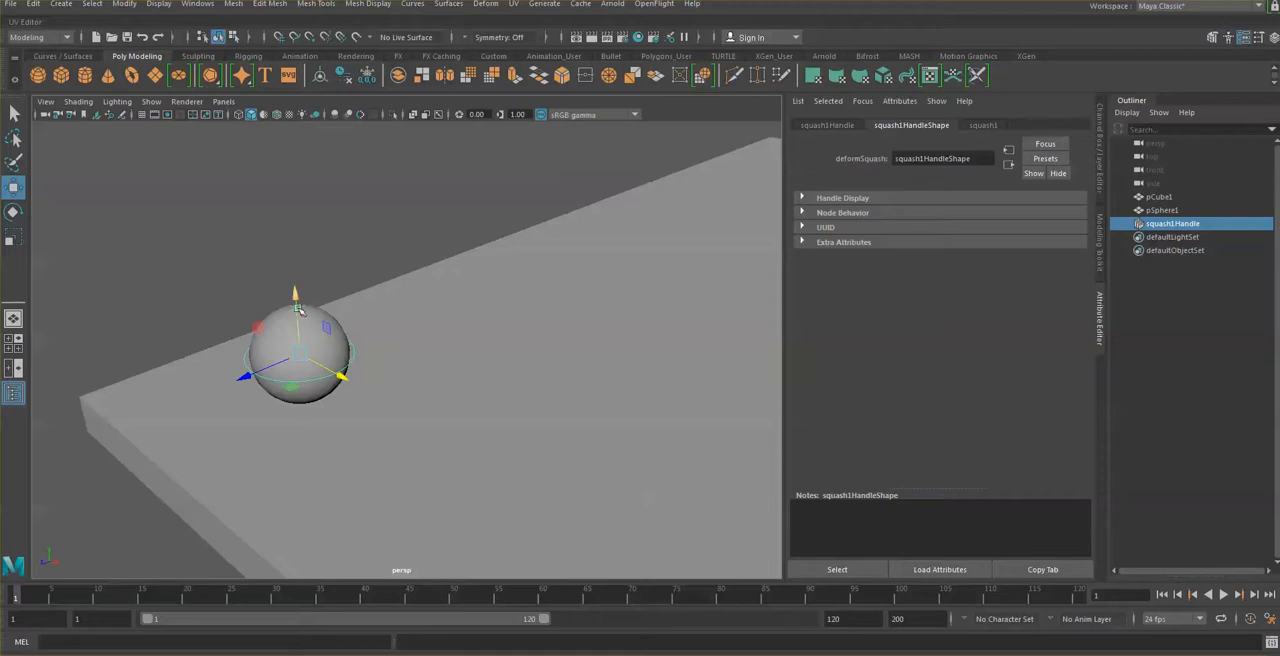
left_click(982, 128)
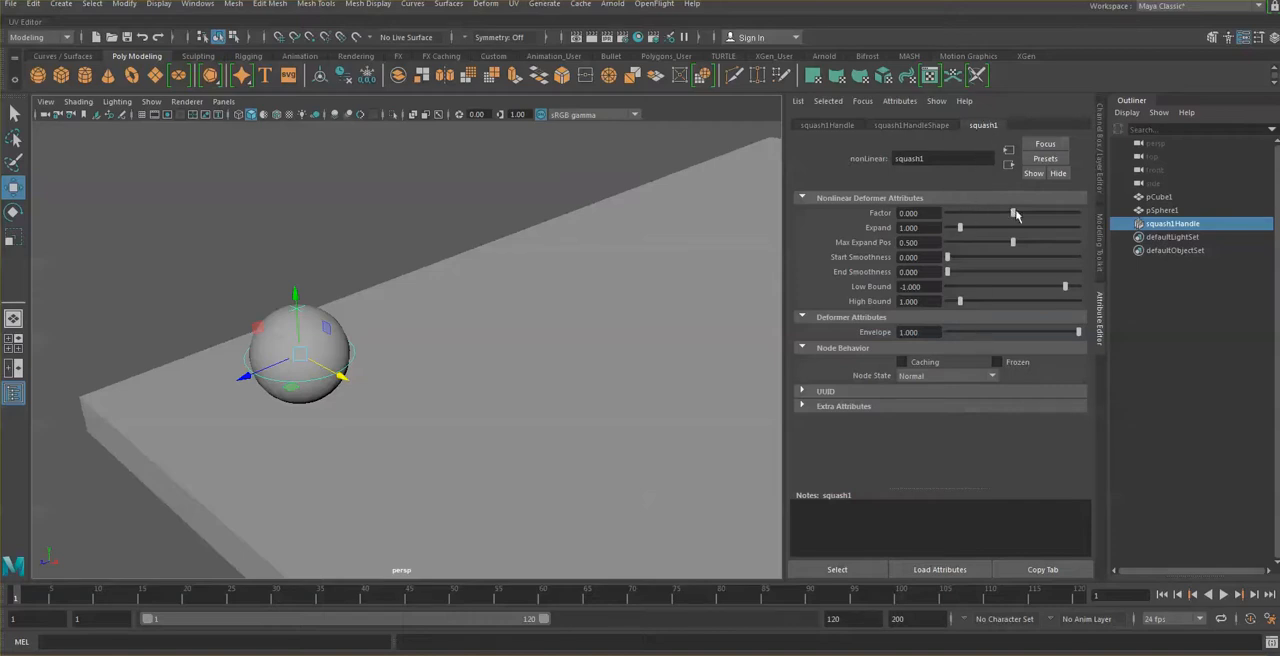
mouse_move(1013, 214)
left_mouse_down()
mouse_move(1032, 215)
mouse_move(1020, 215)
left_mouse_up()
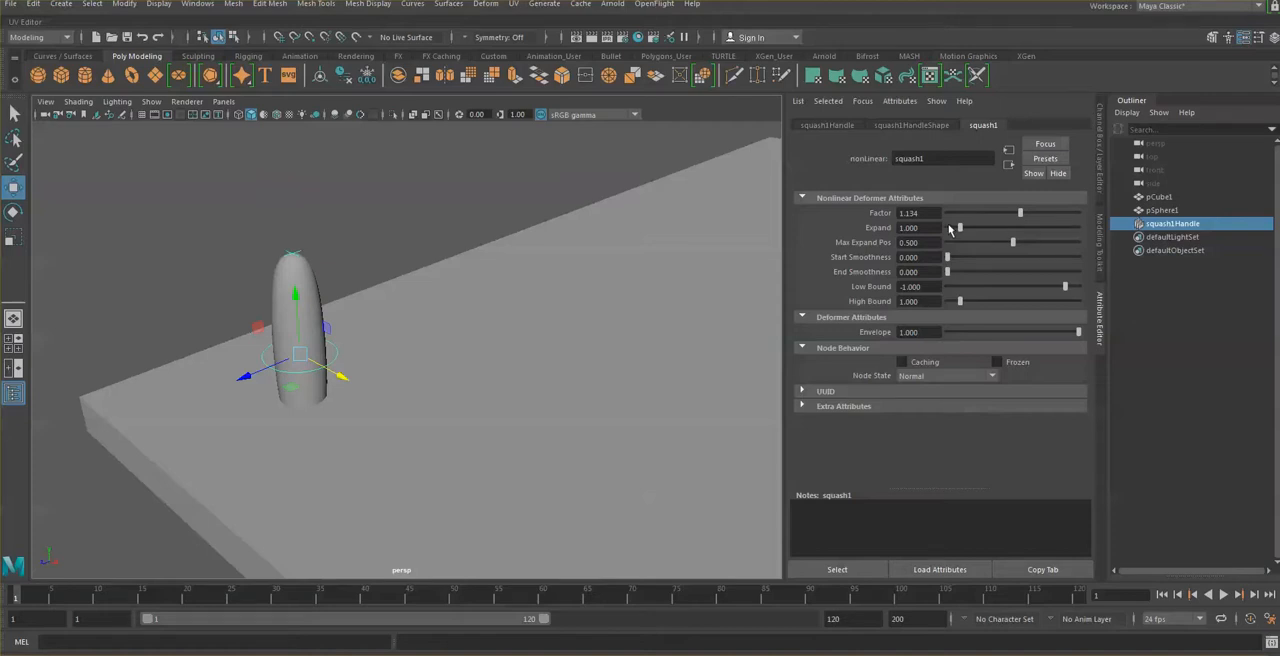
key("ctrl+z")
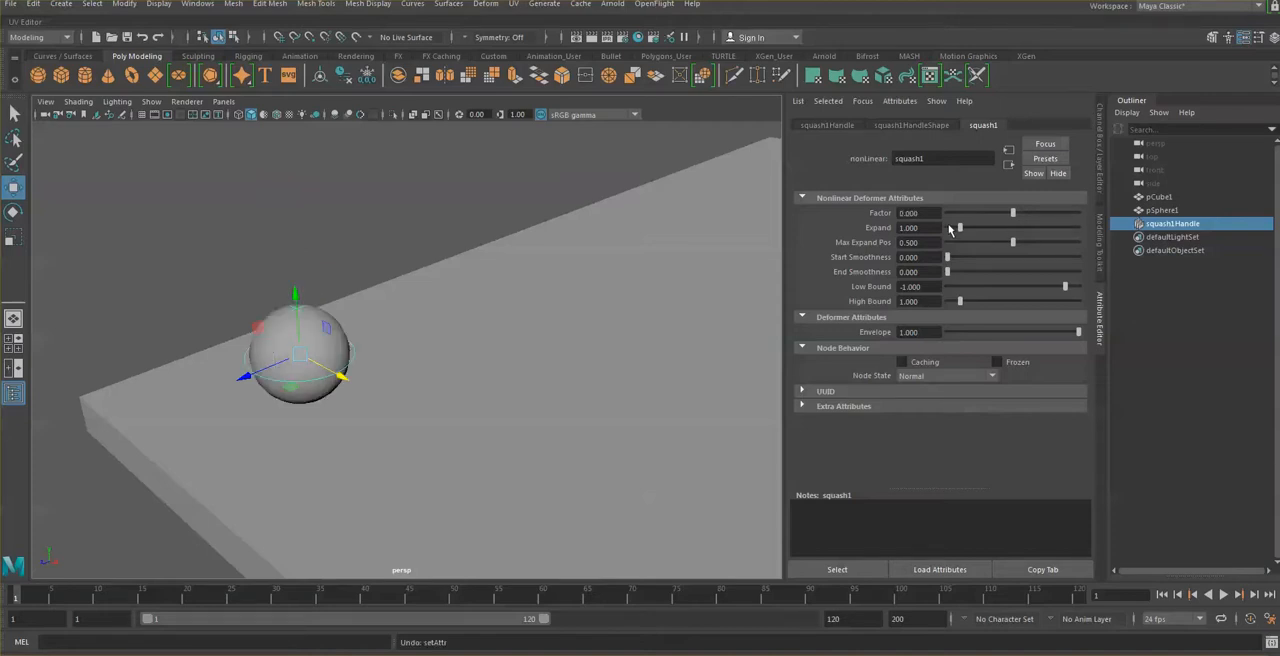
left_click(920, 213)
Step: Move the sphere along the X axis away from its squash handle
left_click(380, 205)
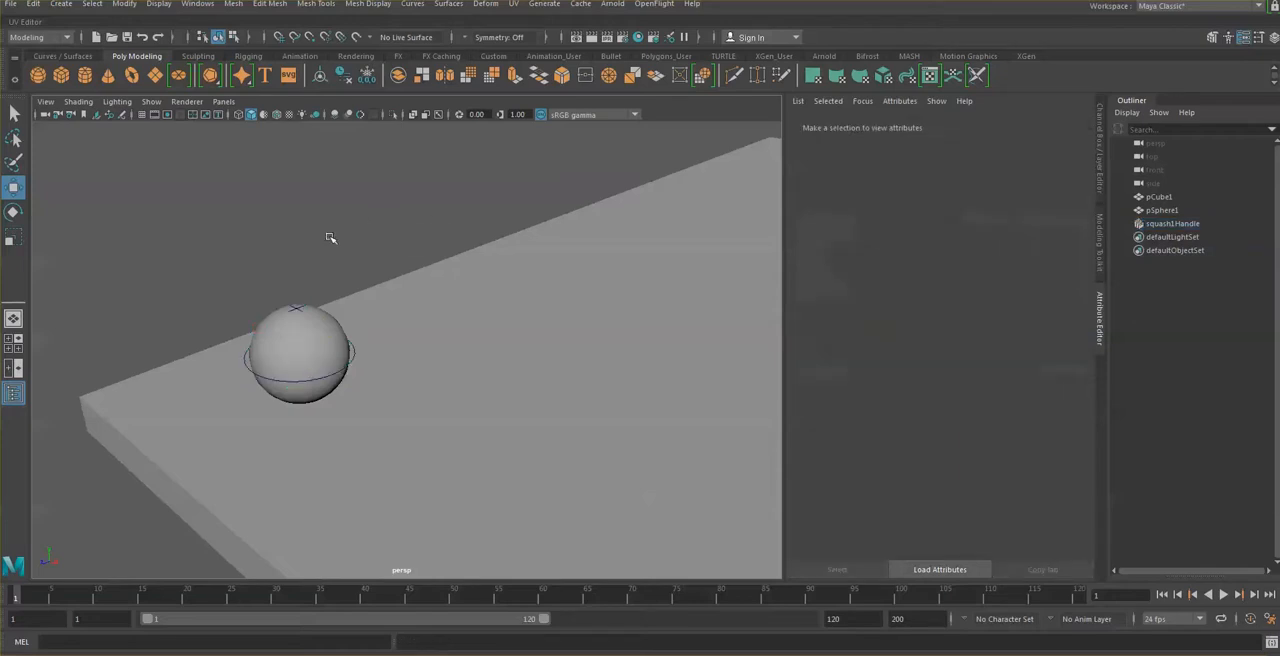
left_click(323, 338)
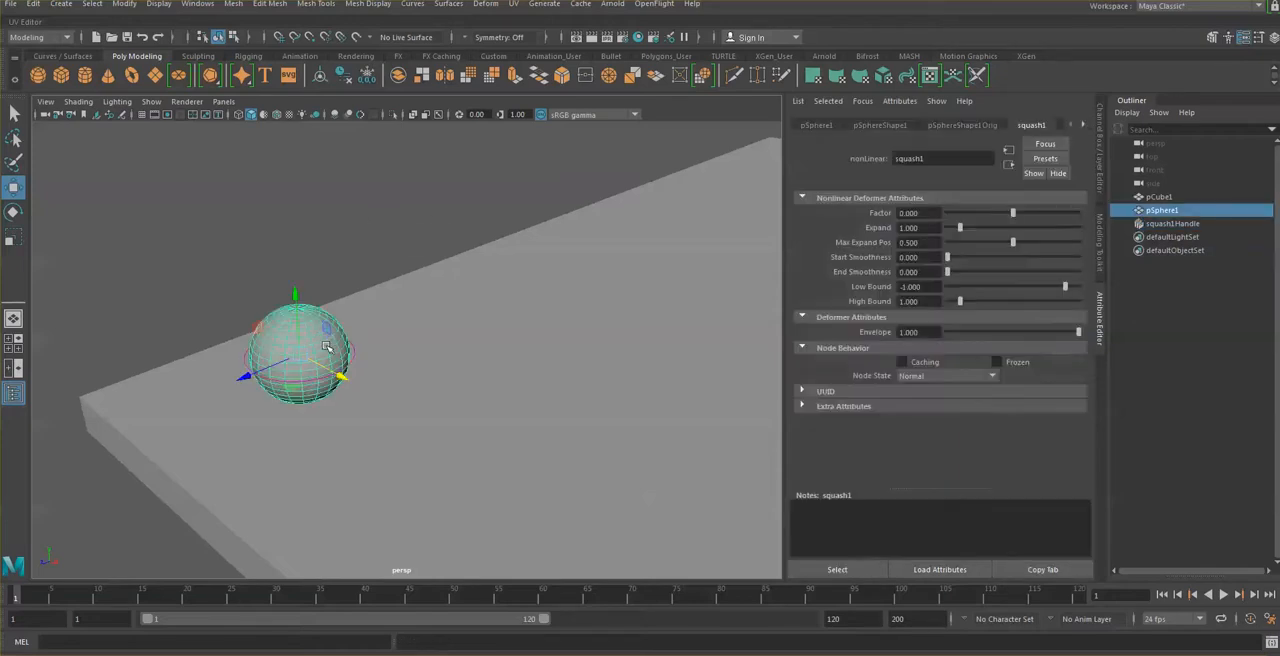
left_click_drag(341, 377, 491, 460)
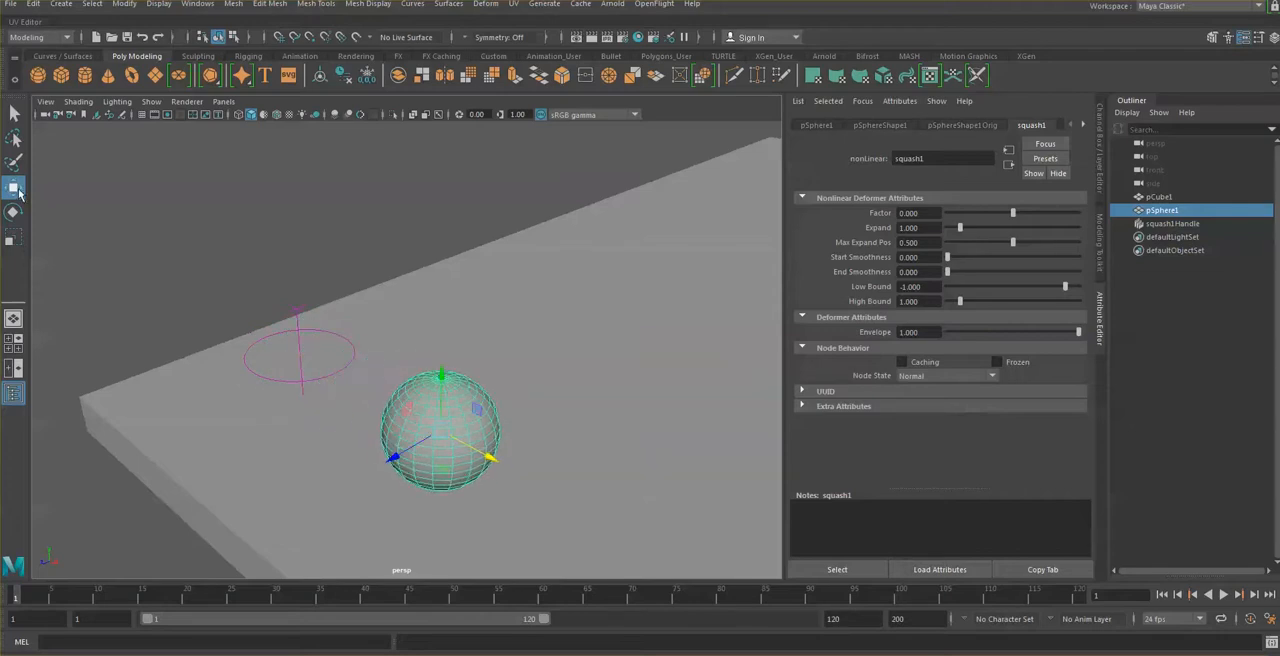
left_click(14, 188)
mouse_move(493, 459)
left_mouse_down()
mouse_move(563, 500)
mouse_move(400, 409)
mouse_move(477, 452)
left_mouse_up()
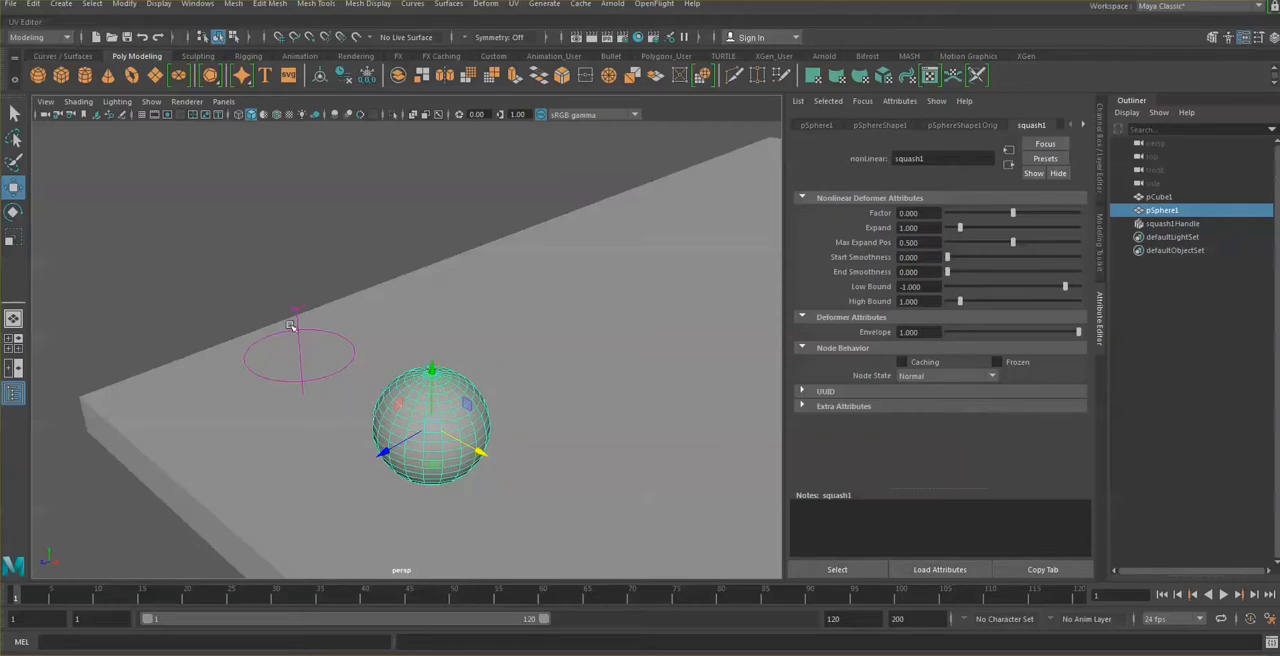
Step: Try a Factor of about -0.412 on the separated squash handle, and undo both this change and the sphere's move
left_click(347, 342)
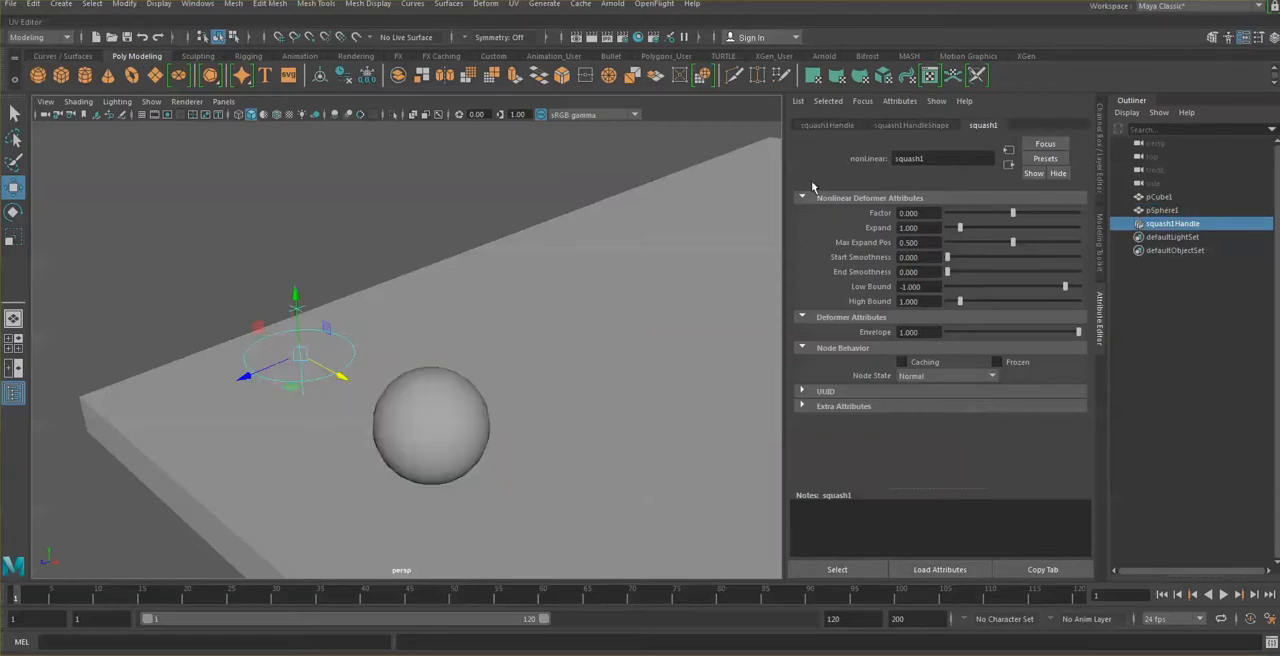
left_click_drag(1013, 213, 1008, 209)
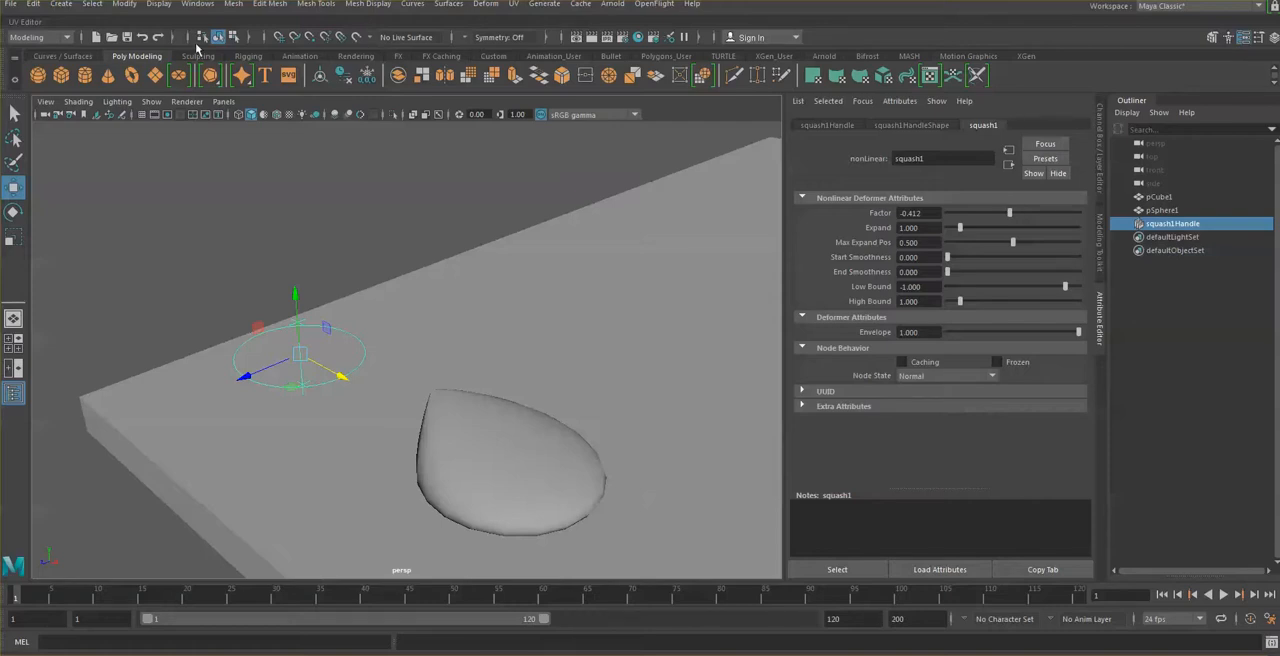
left_click(143, 37)
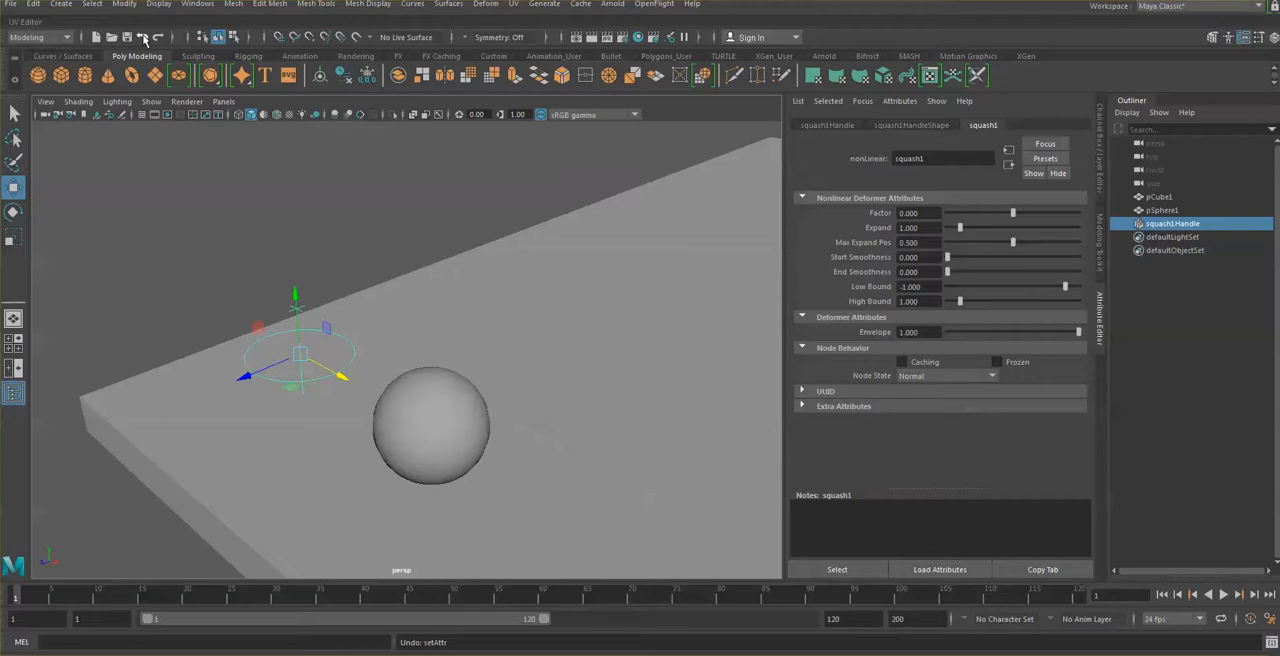
left_click(143, 37)
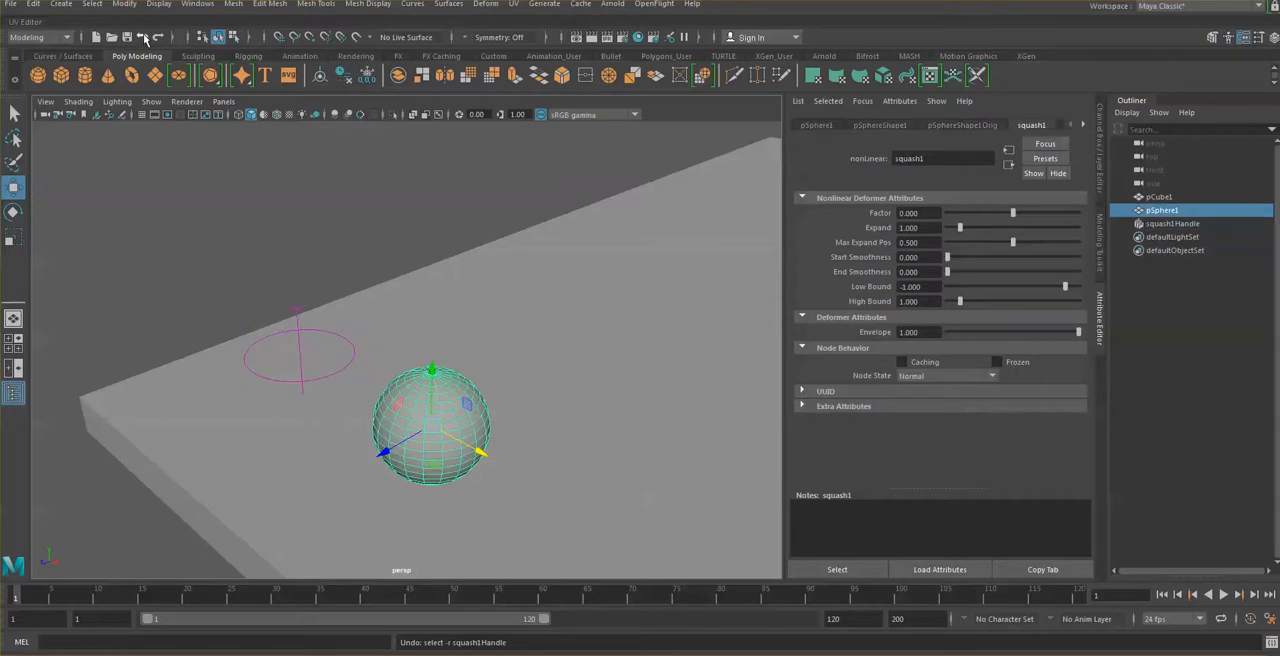
left_click(143, 37)
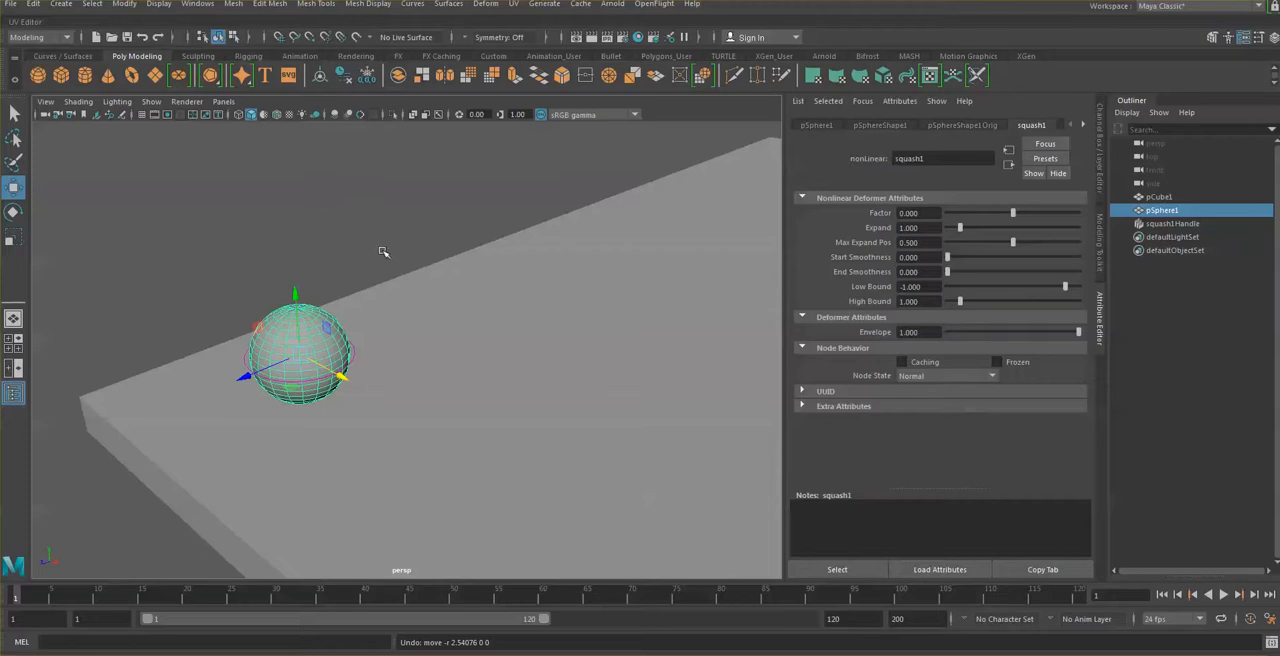
Step: Parent the squash handle to the sphere
left_click(356, 354)
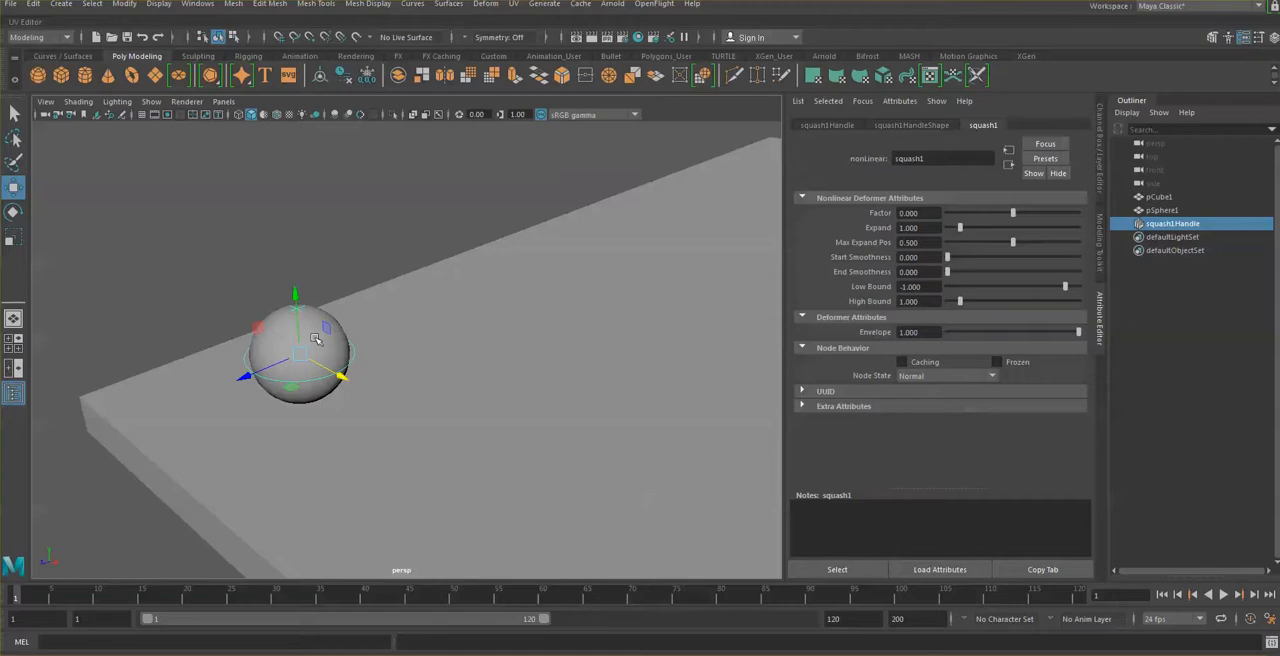
left_click(281, 330, "shift")
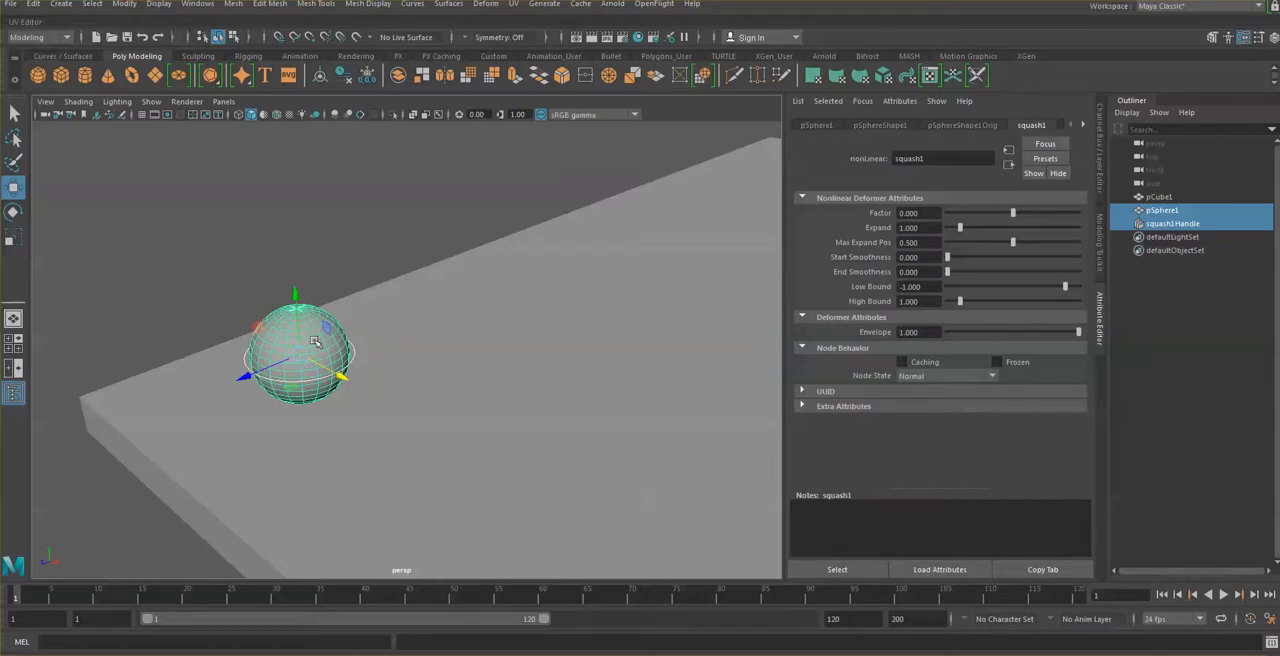
key("p")
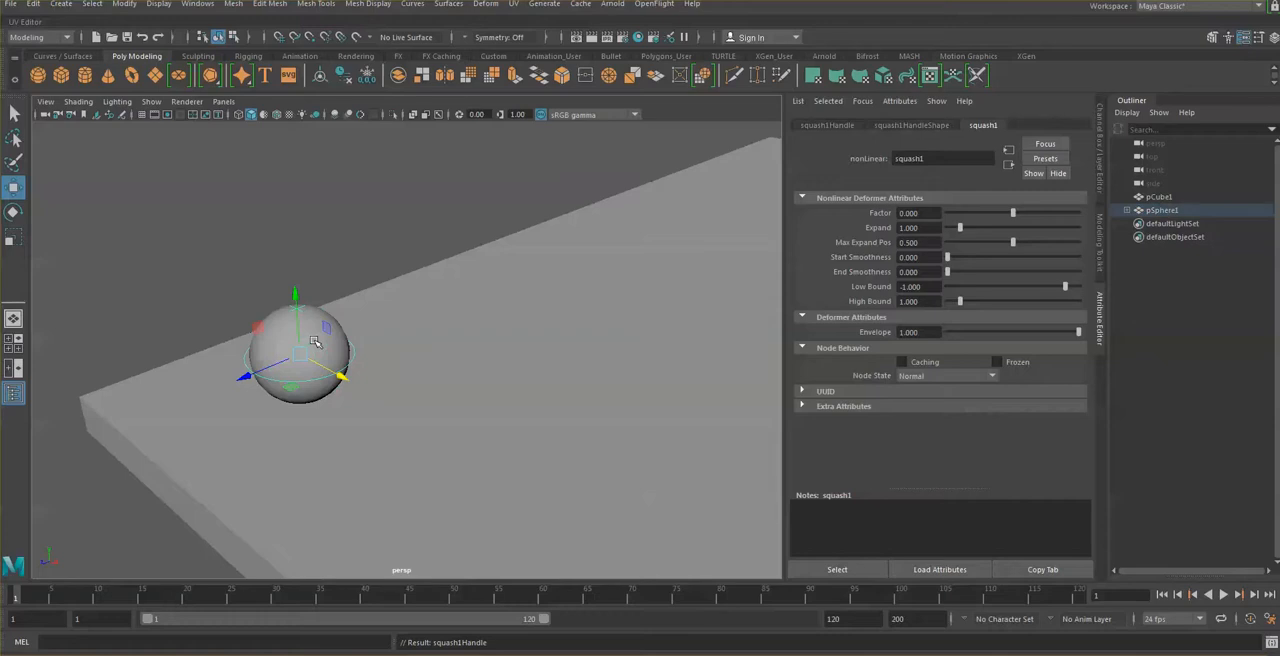
Step: Move the parented sphere slightly along the X axis, and test and undo a squash Factor of about -0.412
left_click(321, 277)
left_click(300, 343)
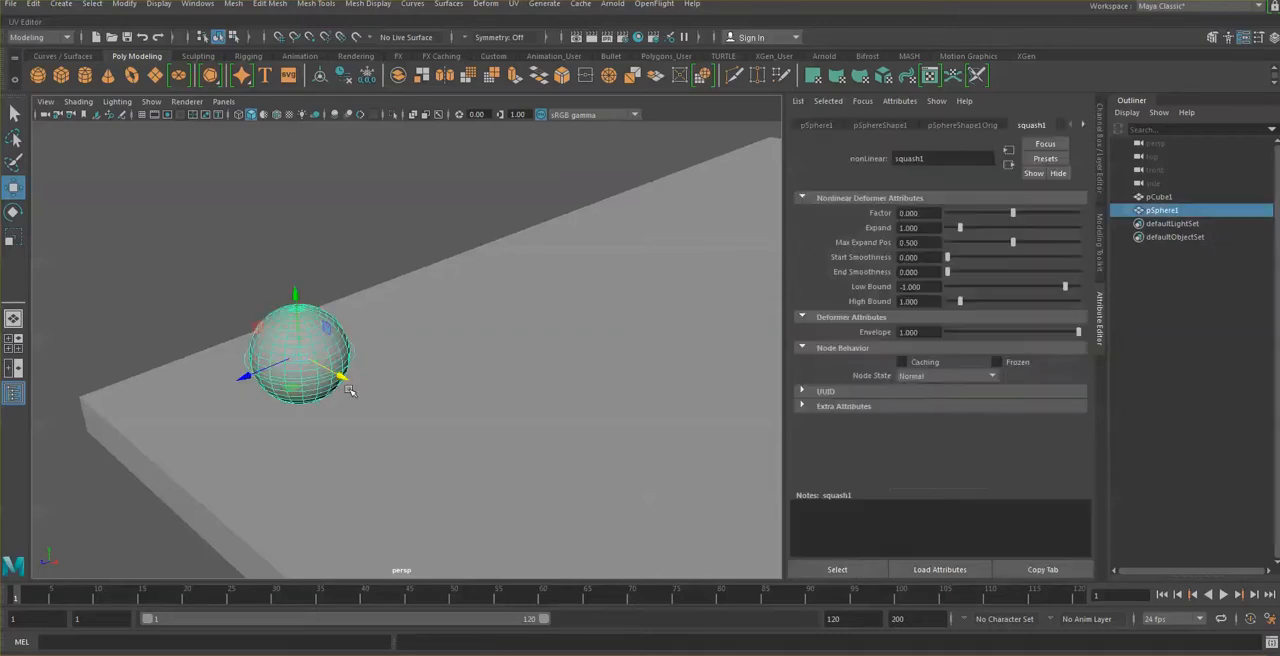
left_click_drag(345, 378, 300, 385)
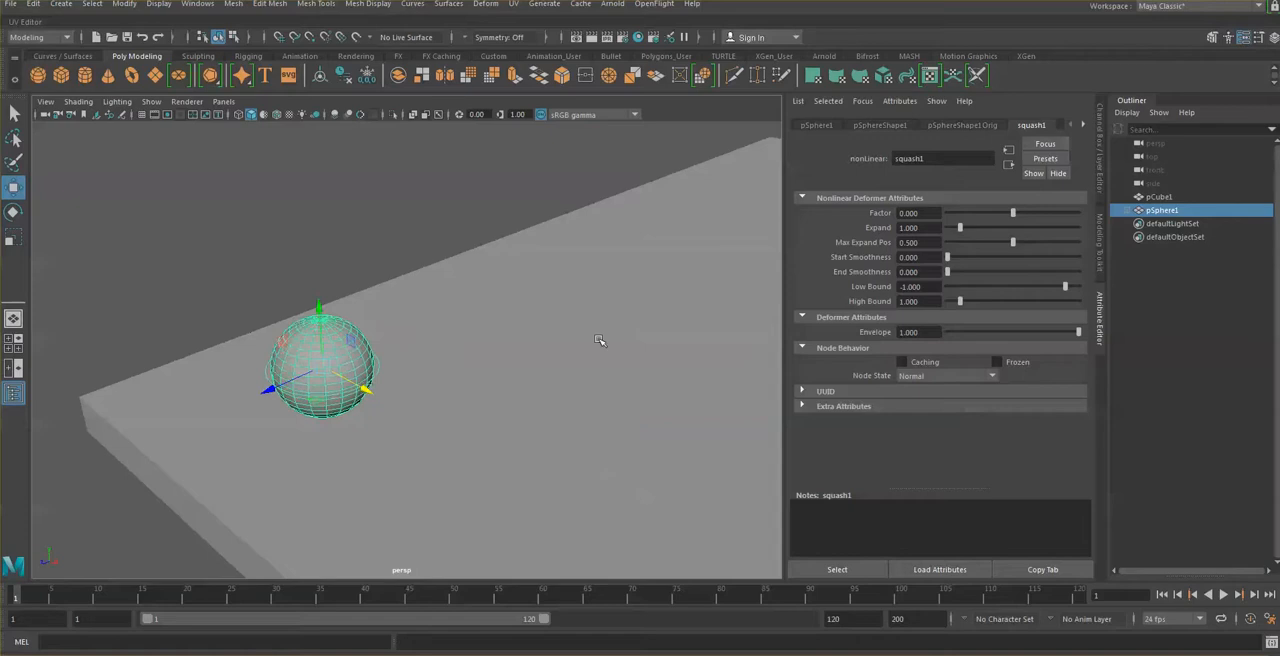
left_click_drag(1013, 214, 1009, 213)
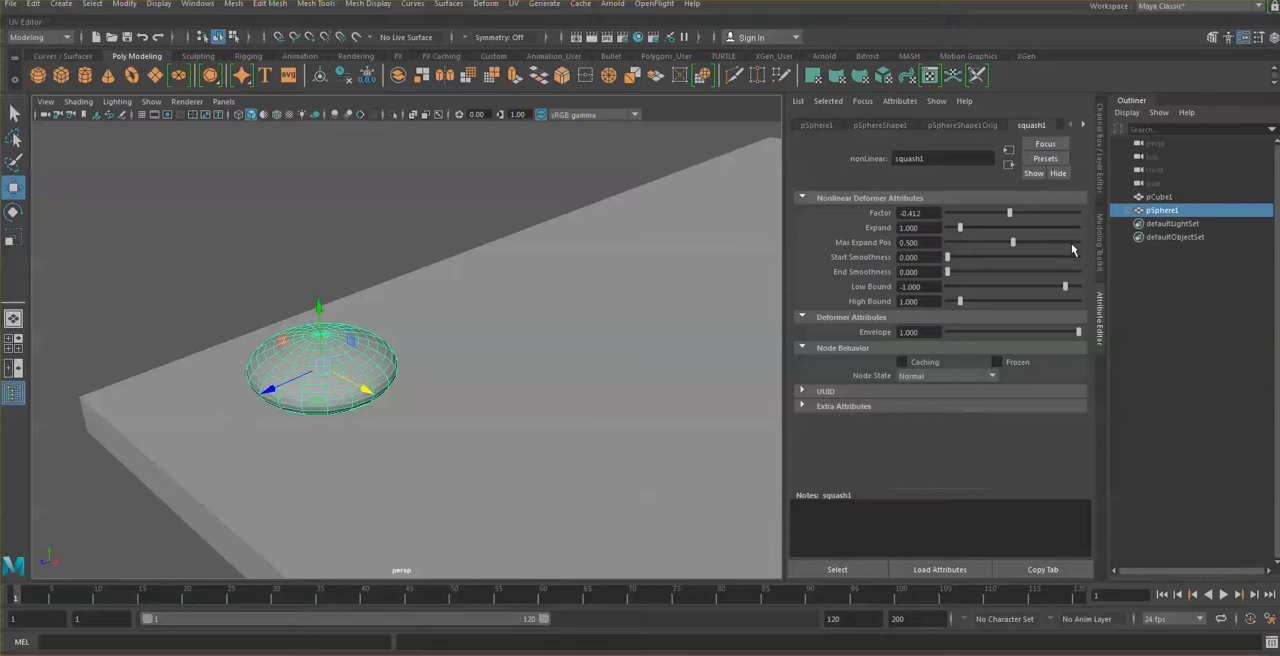
key("ctrl+z")
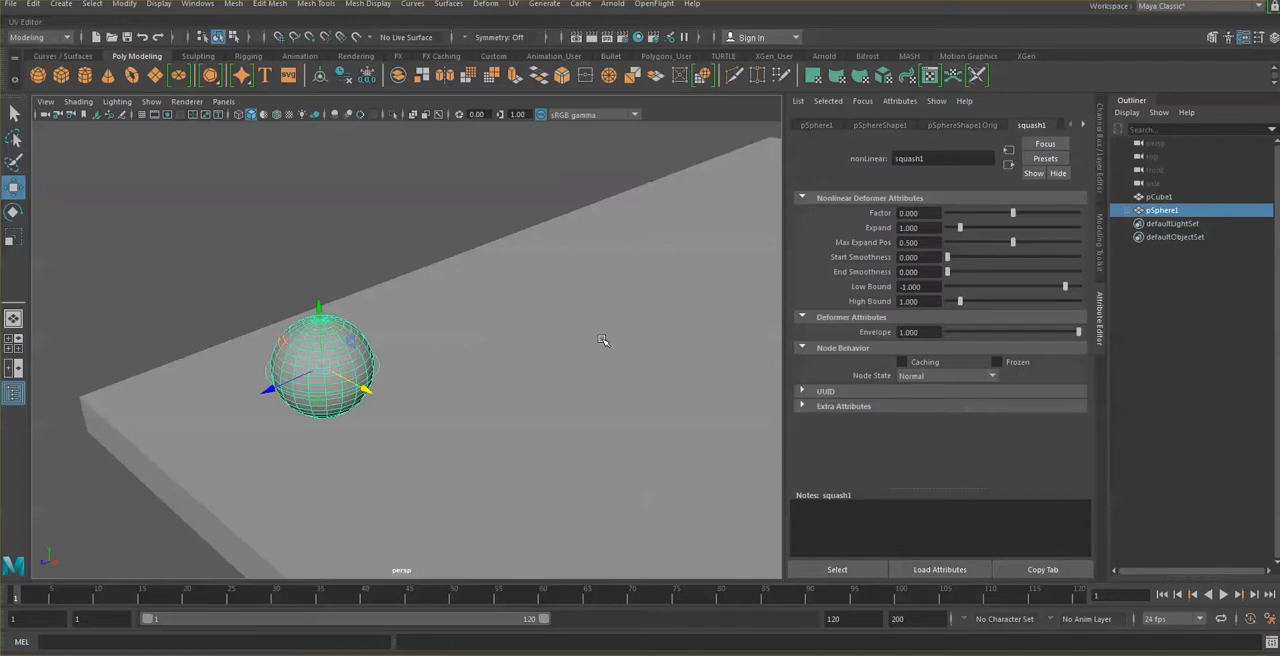
Step: Set the end time of the playback range to frame 48
scroll(602, 340, "down", 2)
scroll(602, 340, "down", 2)
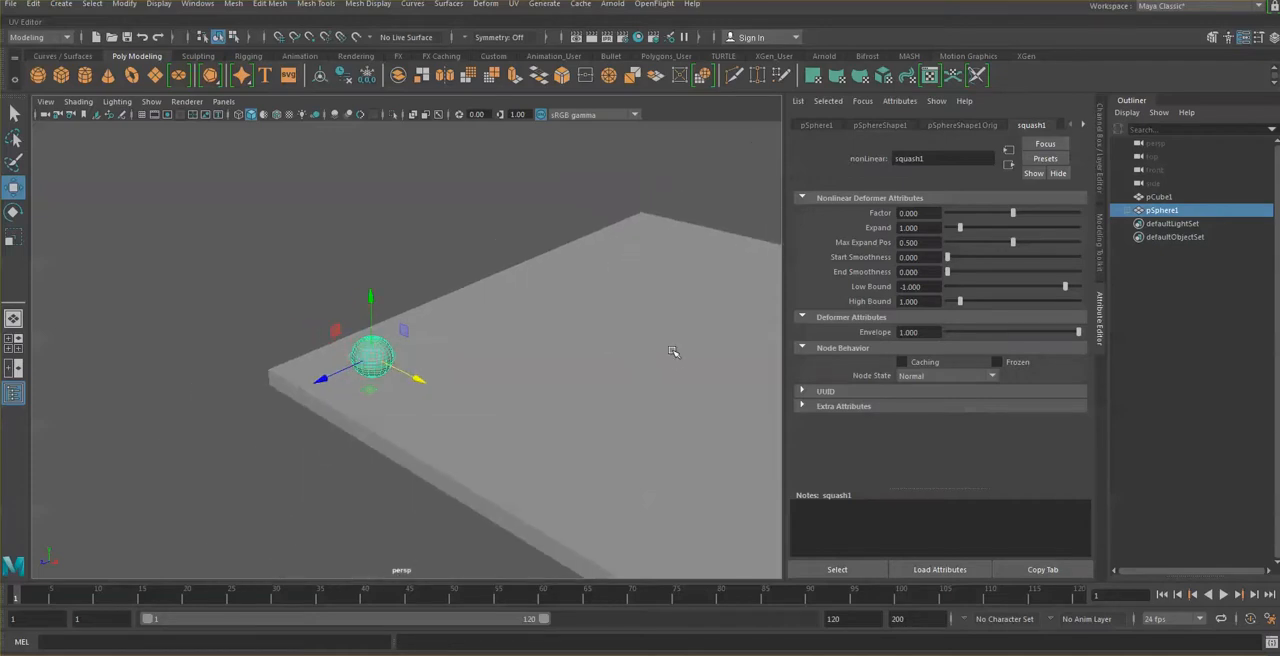
middle_click_drag(628, 350, 354, 312, "alt")
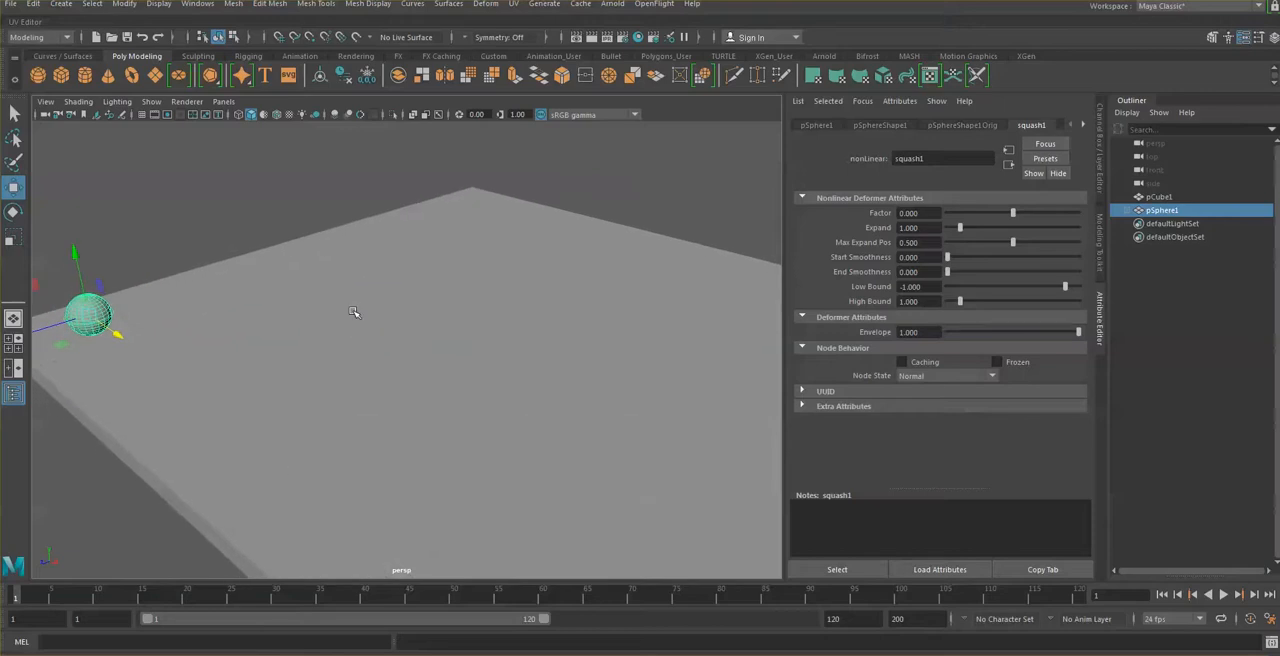
scroll(354, 312, "down", 3)
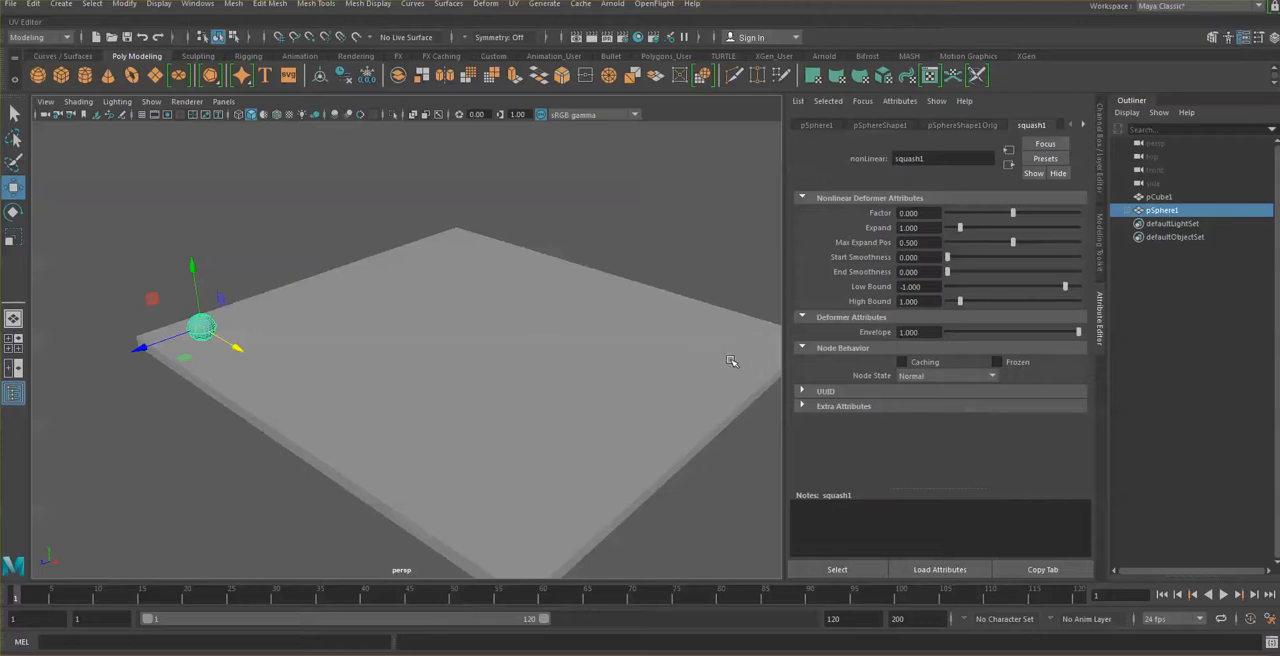
middle_click_drag(723, 362, 668, 357, "alt")
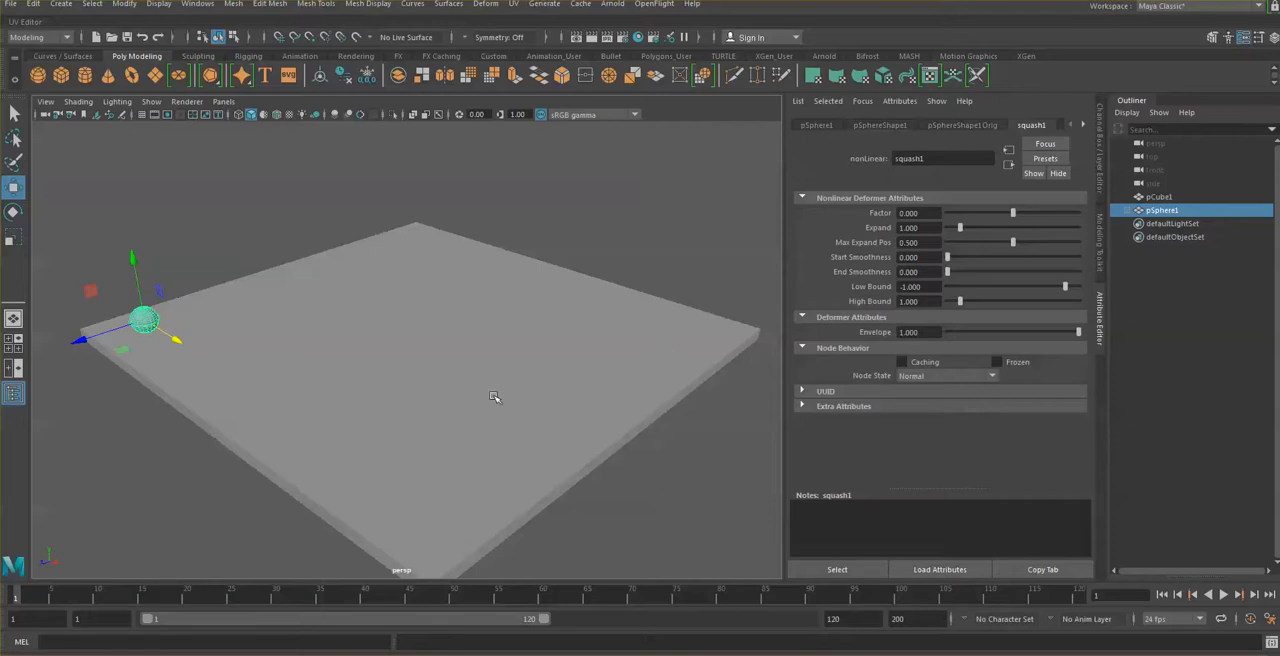
double_click(844, 623)
type("48")
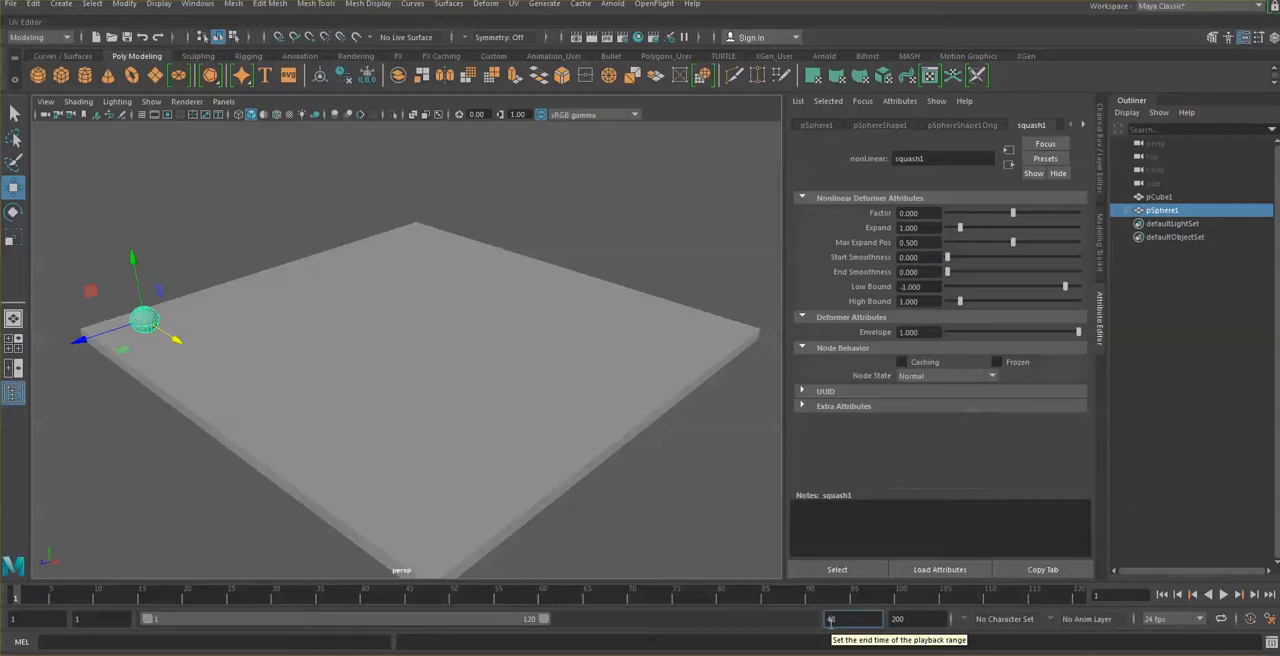
key("Return")
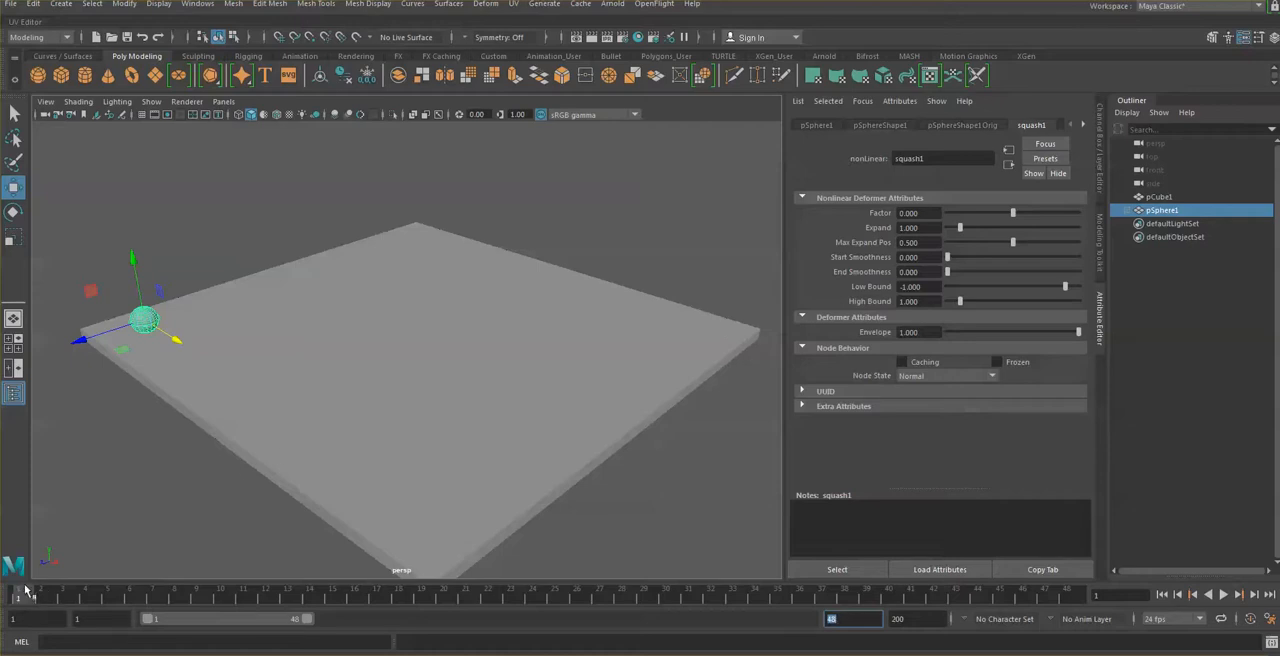
Step: Select the sphere and set a keyframe for its starting position at frame 1
left_click(147, 310)
left_click(193, 265)
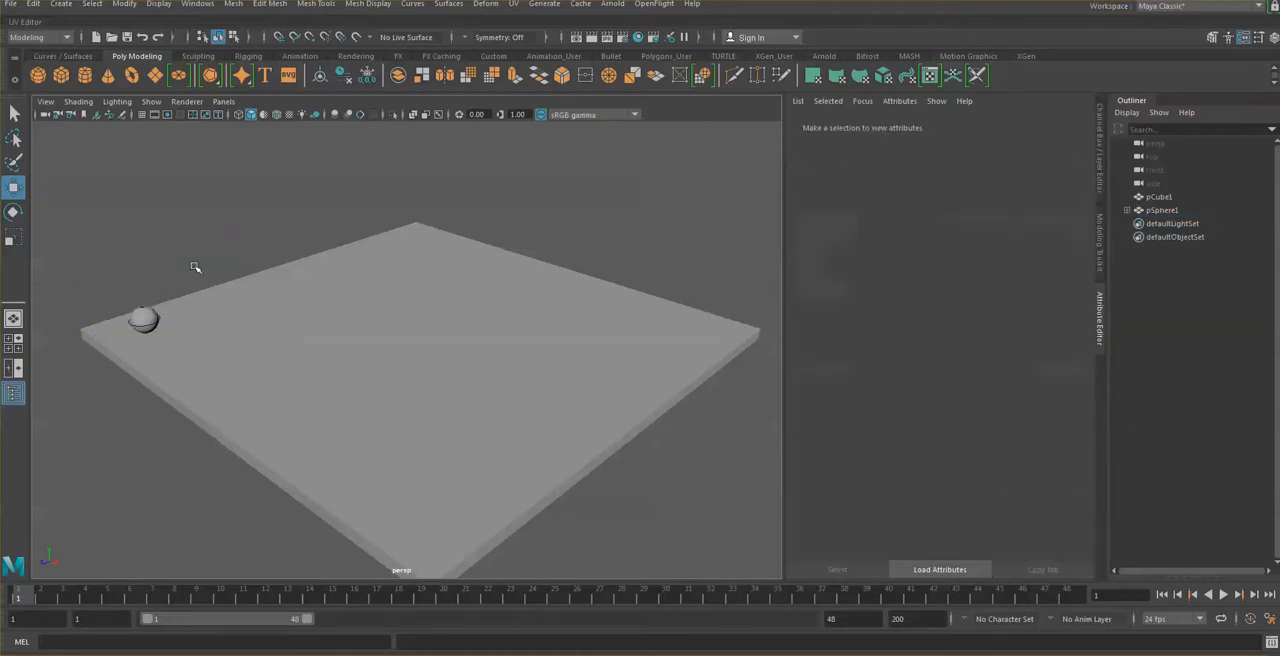
left_click(147, 319)
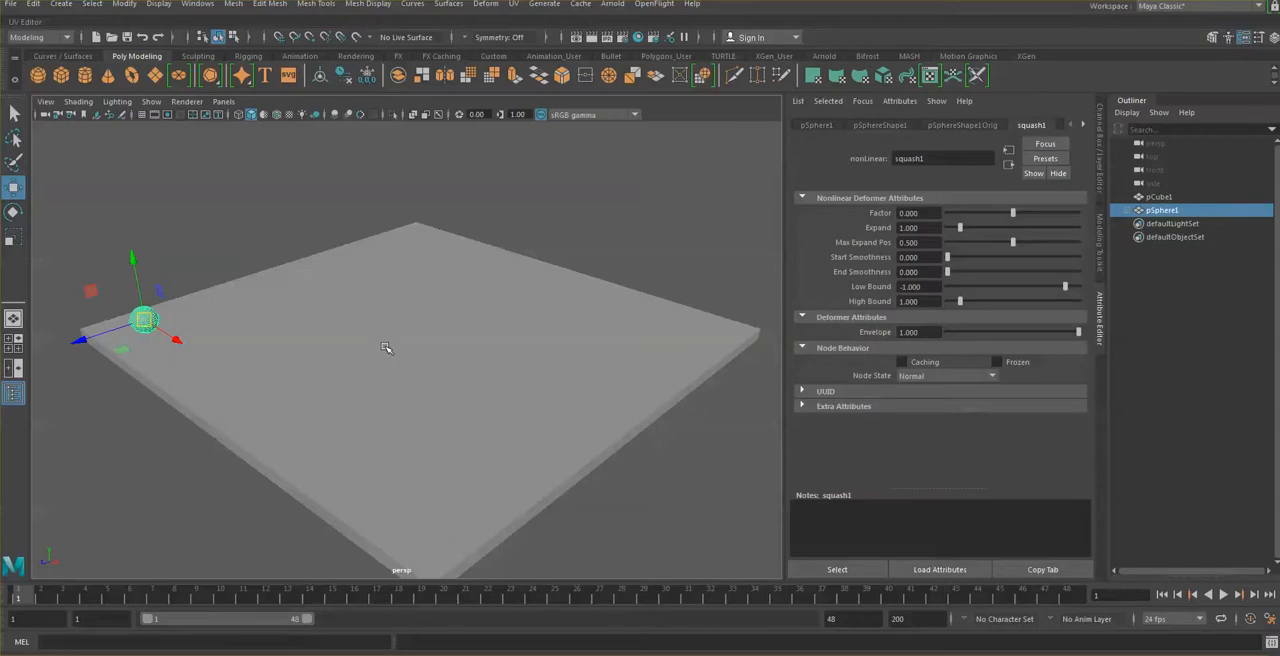
key("s")
left_click_drag(175, 338, 514, 553)
left_click_drag(389, 539, 707, 377)
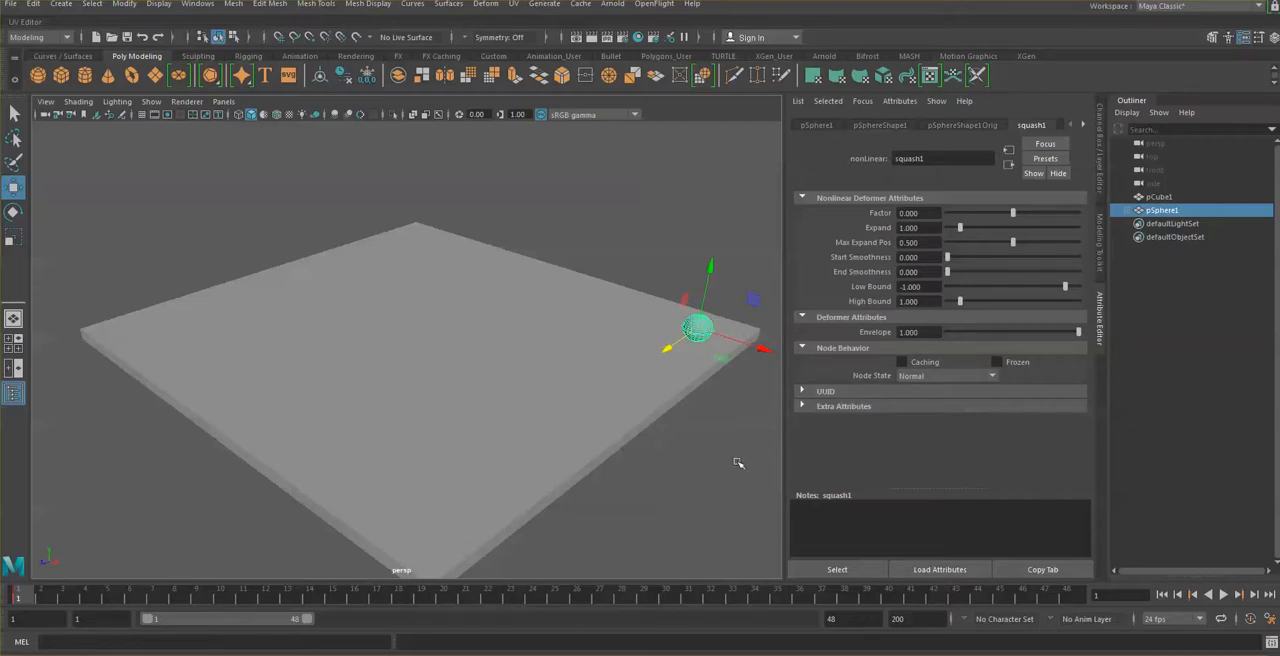
left_click(1067, 596)
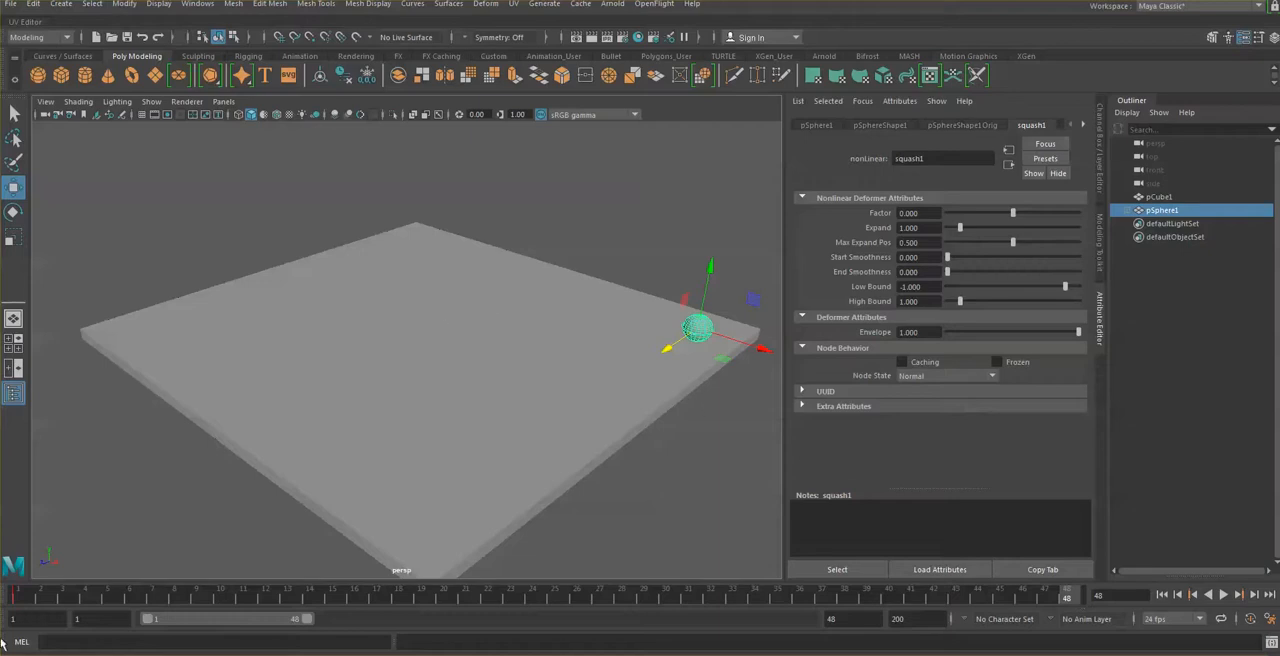
key("alt+shift+v")
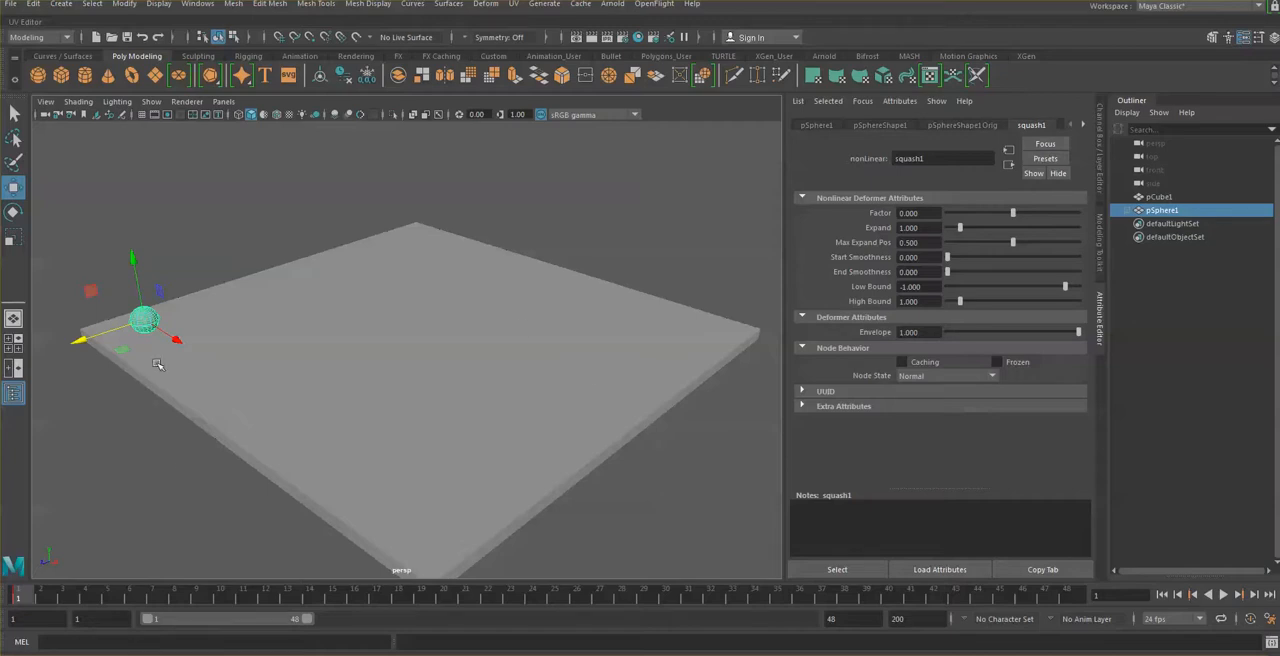
left_click_drag(177, 339, 489, 594)
middle_click_drag(386, 531, 785, 428)
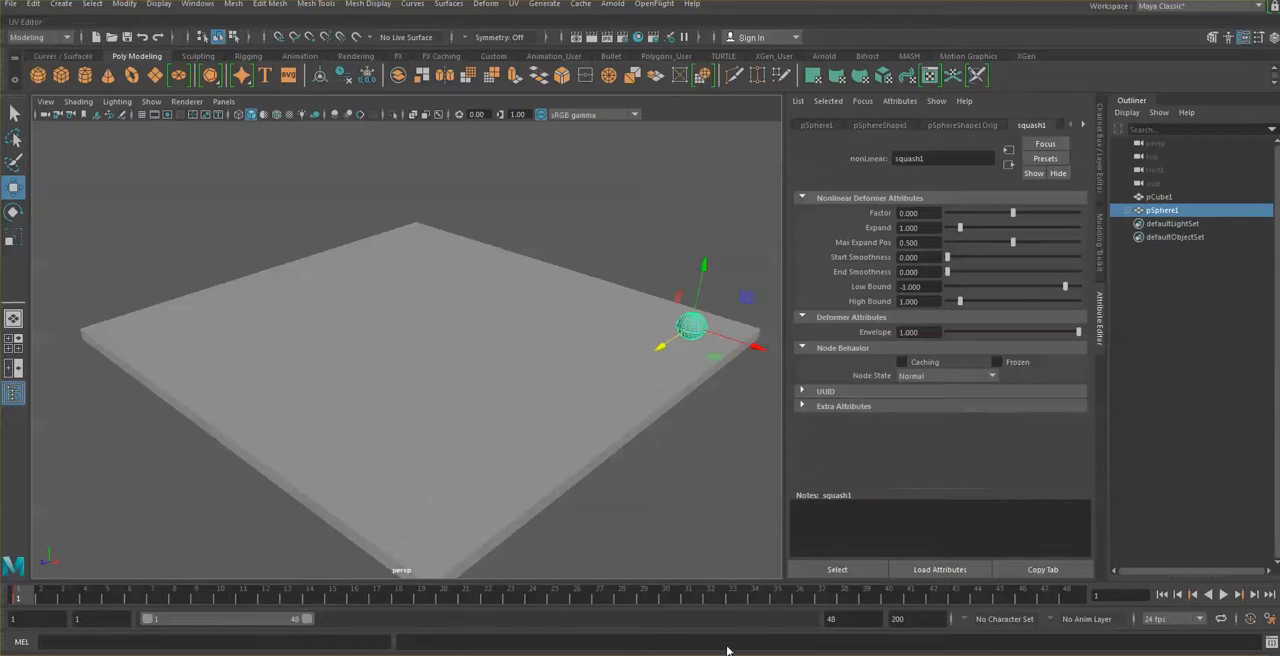
Step: At frame 48, move the sphere along X and Z to the opposite corner of the slab and set a keyframe
left_click(1068, 597)
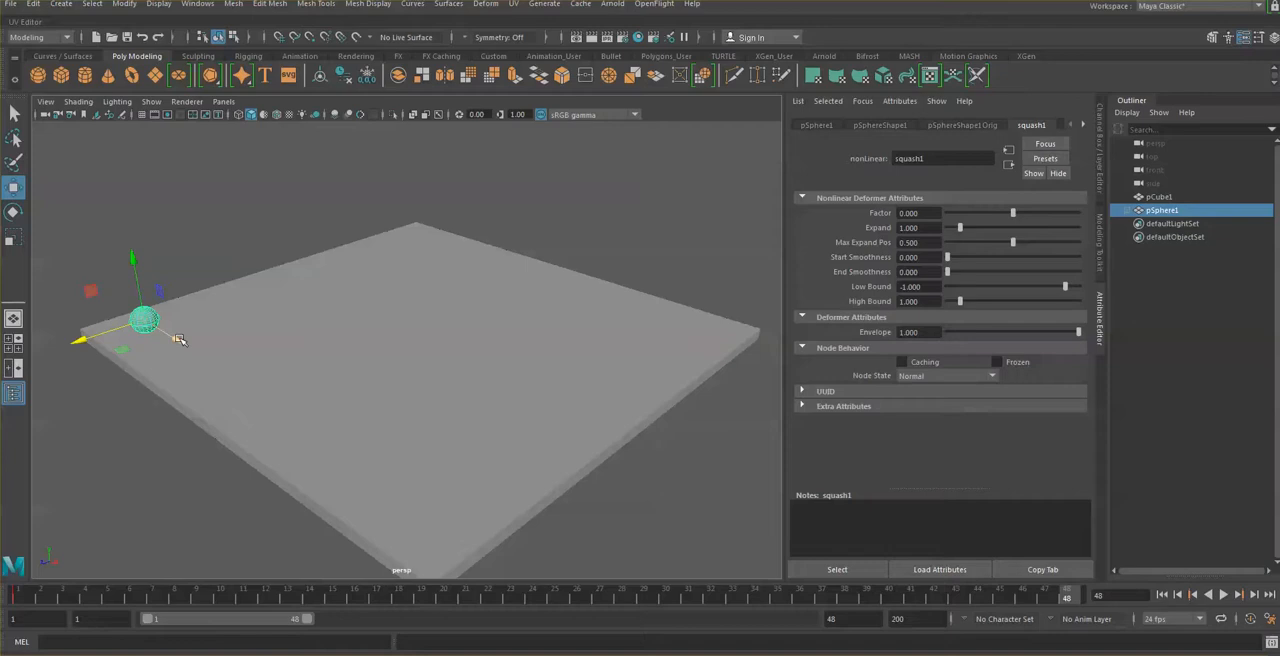
left_click_drag(178, 341, 500, 569)
left_click_drag(392, 538, 749, 403)
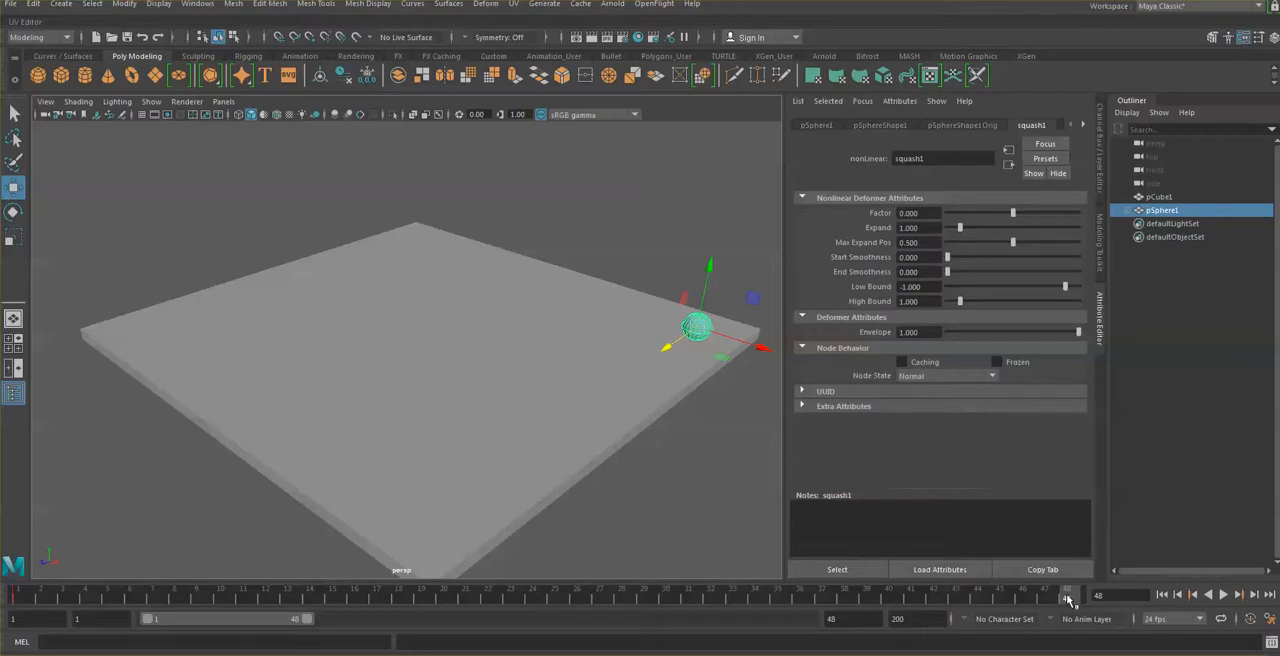
key("s")
Step: Compare the sphere's positions at frames 1 and 48, and play back the movement across the slab
left_click(20, 597)
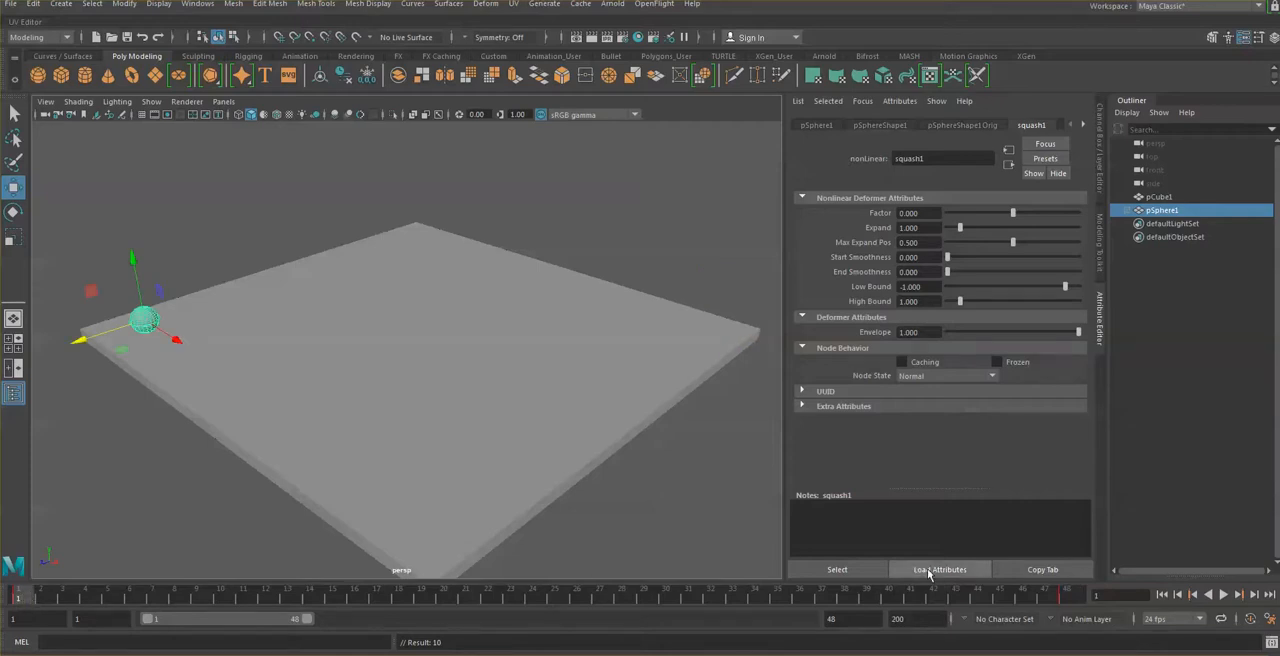
left_click(1066, 597)
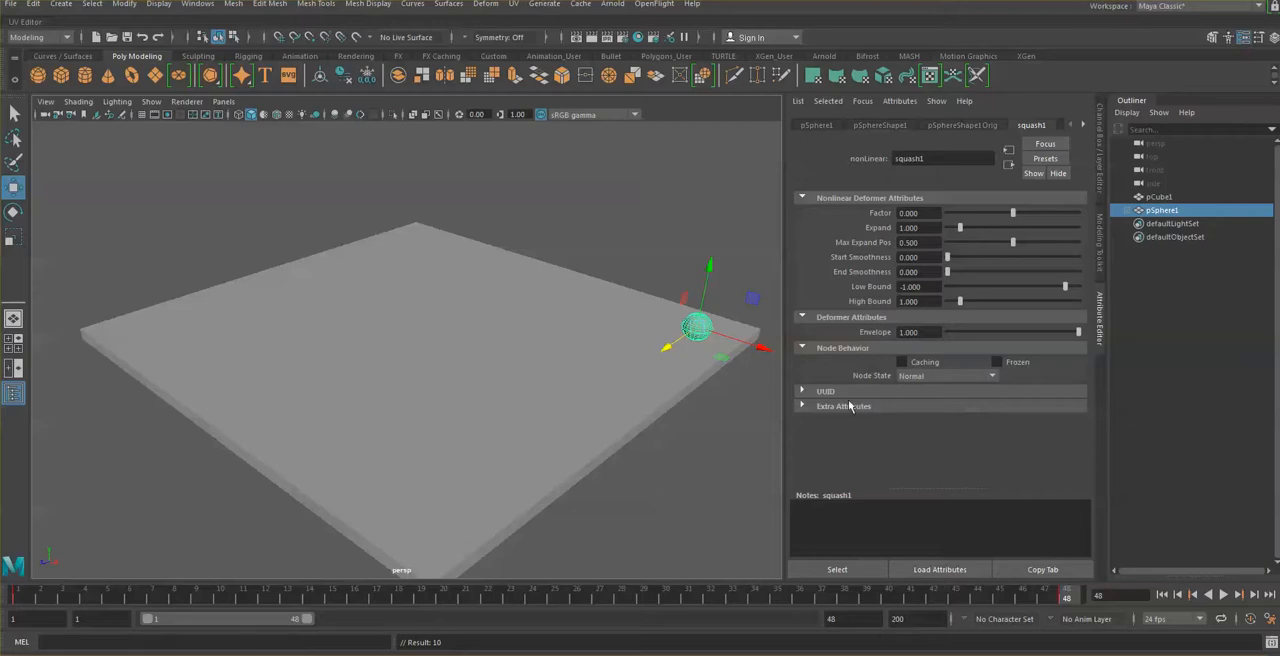
left_click(1224, 595)
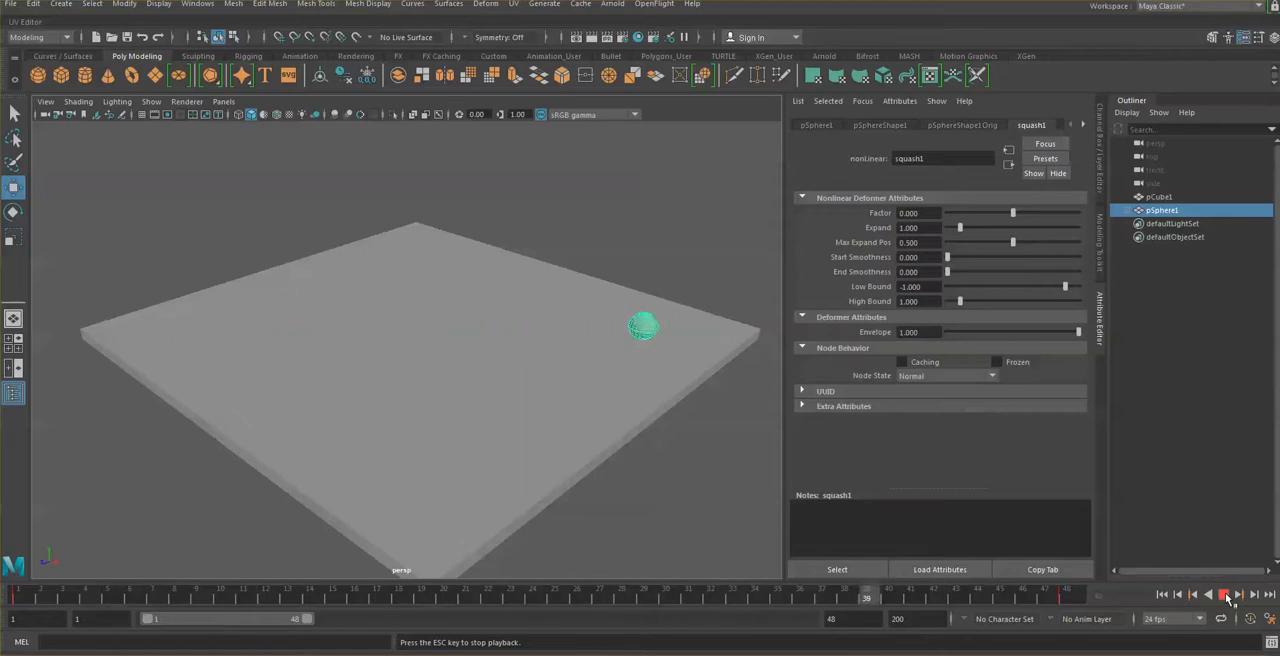
left_click(1224, 594)
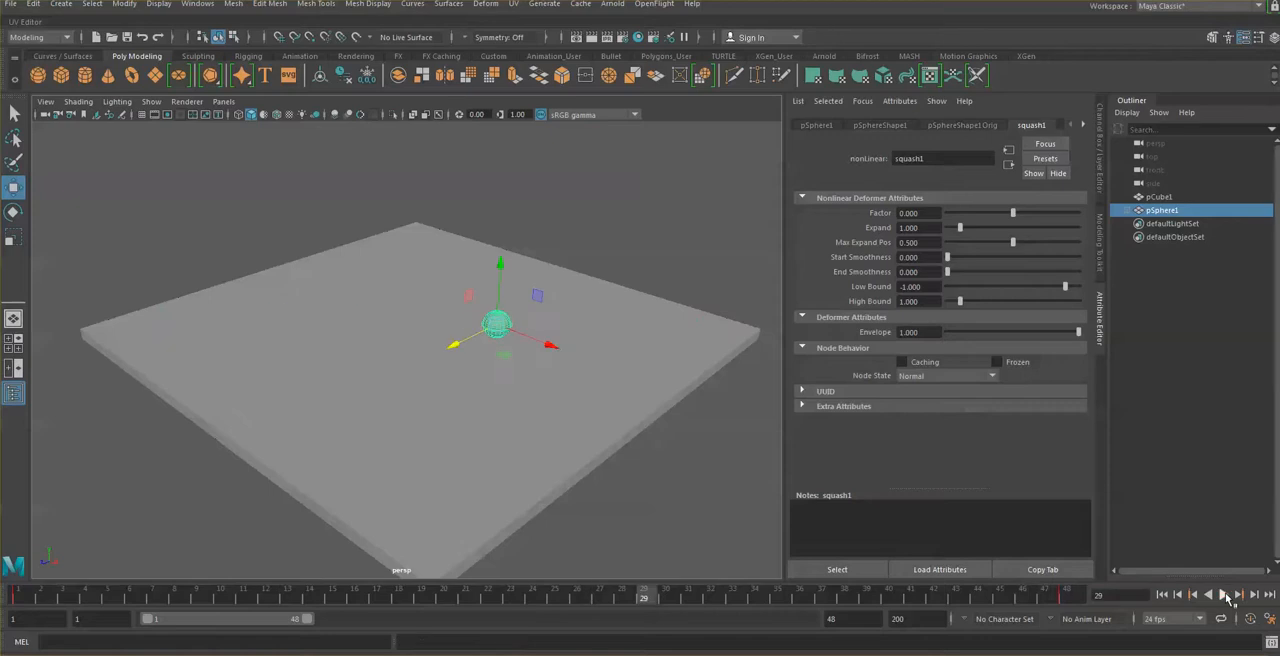
Step: Set a keyframe on the sphere at frame 24 and check its positions at frames 1, 24 and 48
left_click(539, 600)
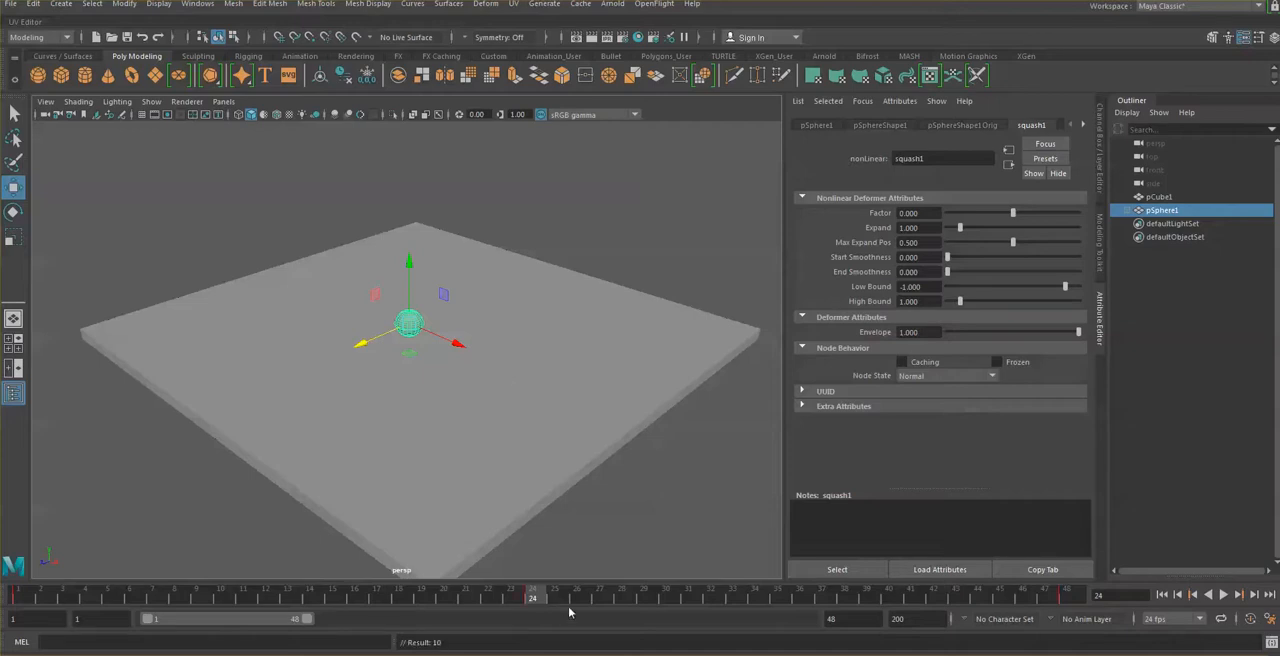
left_click(30, 598)
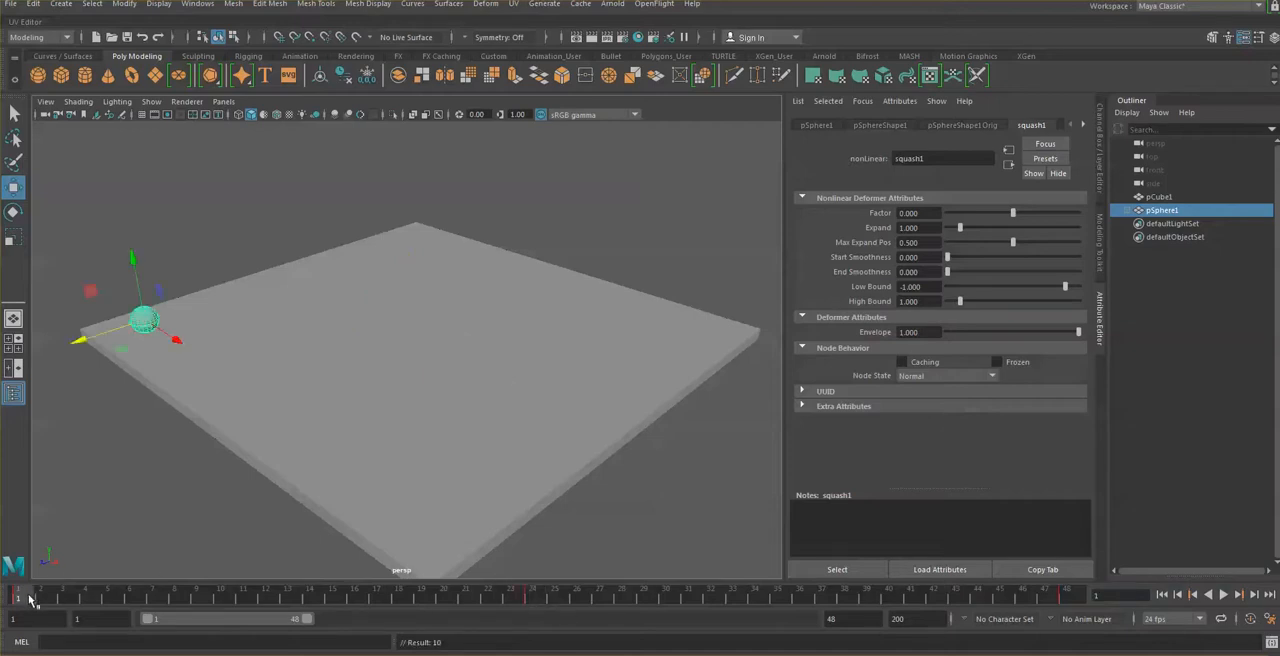
left_click(532, 597)
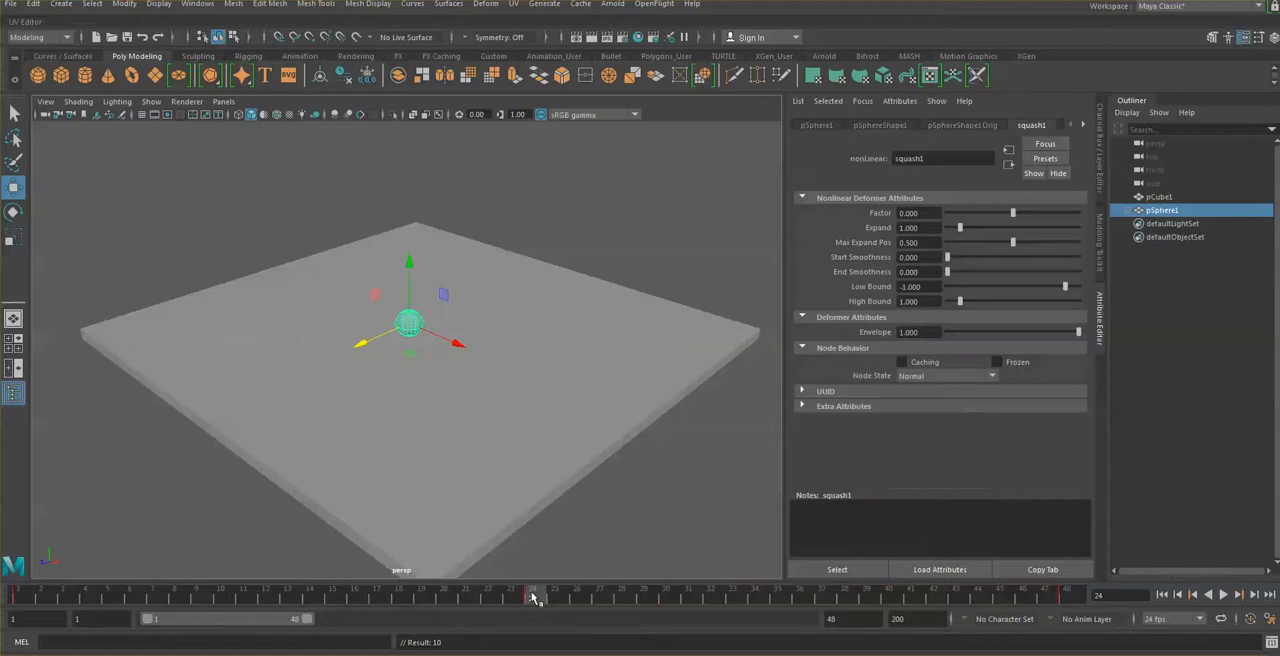
left_click(1067, 597)
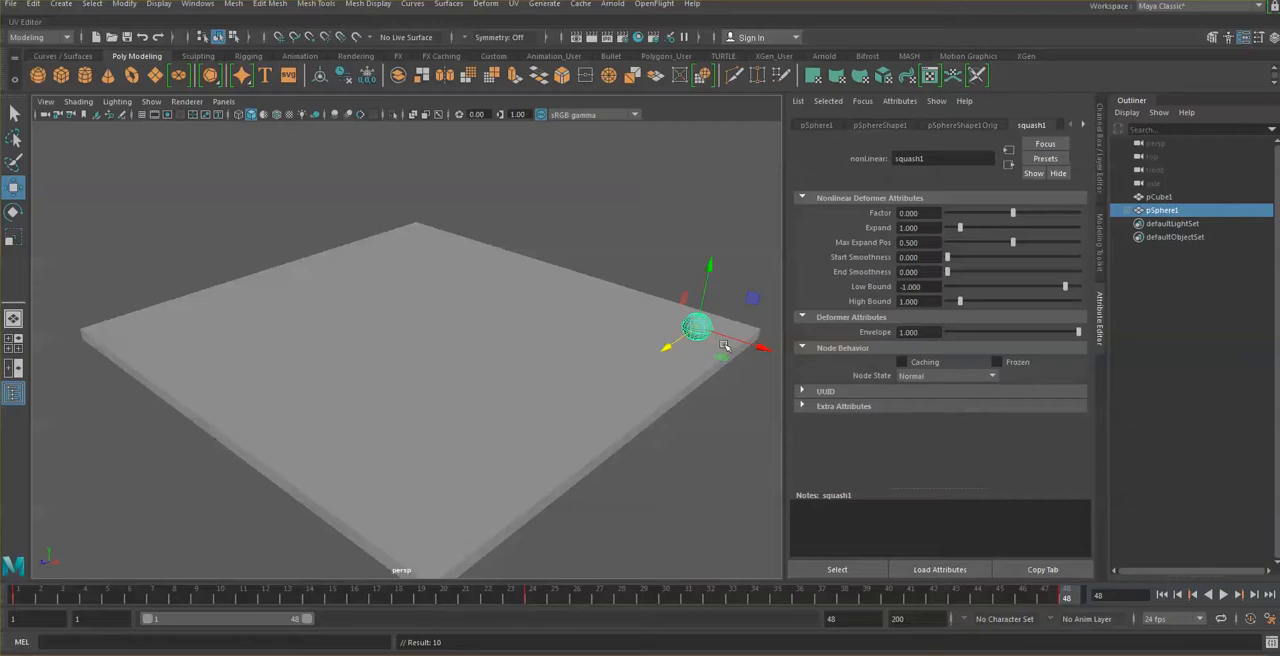
left_click(530, 598)
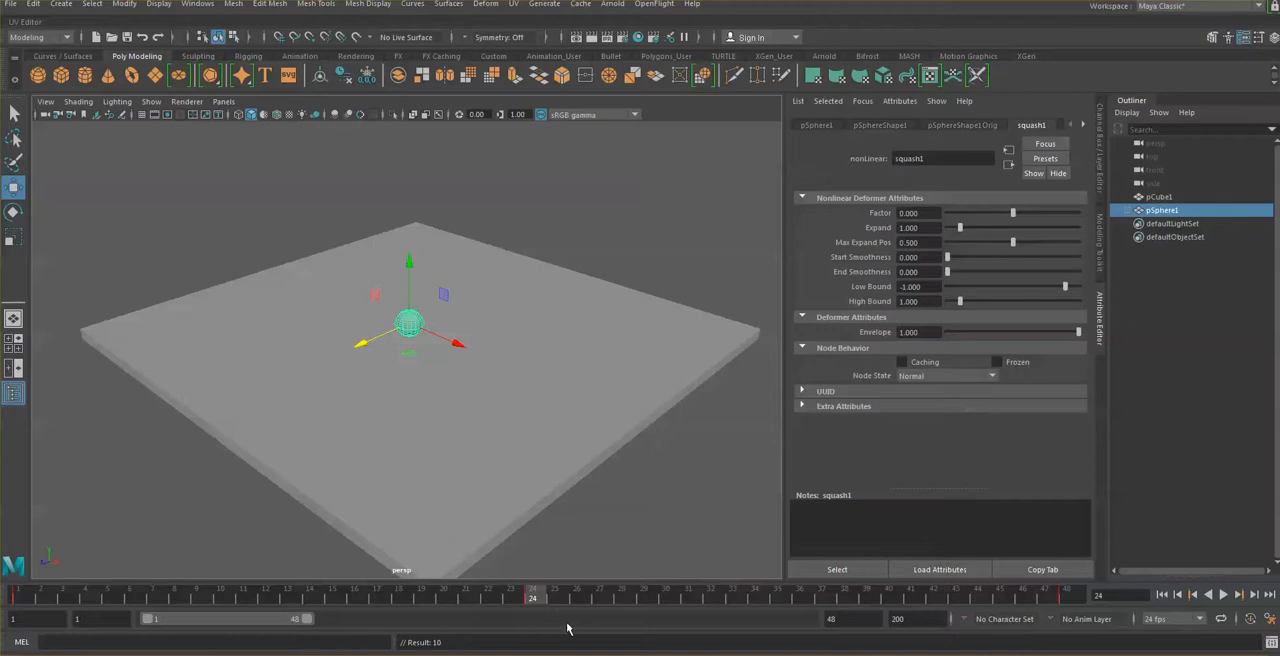
Step: At frame 13, raise the sphere high above the slab along the Y axis and set a keyframe
left_click(264, 598)
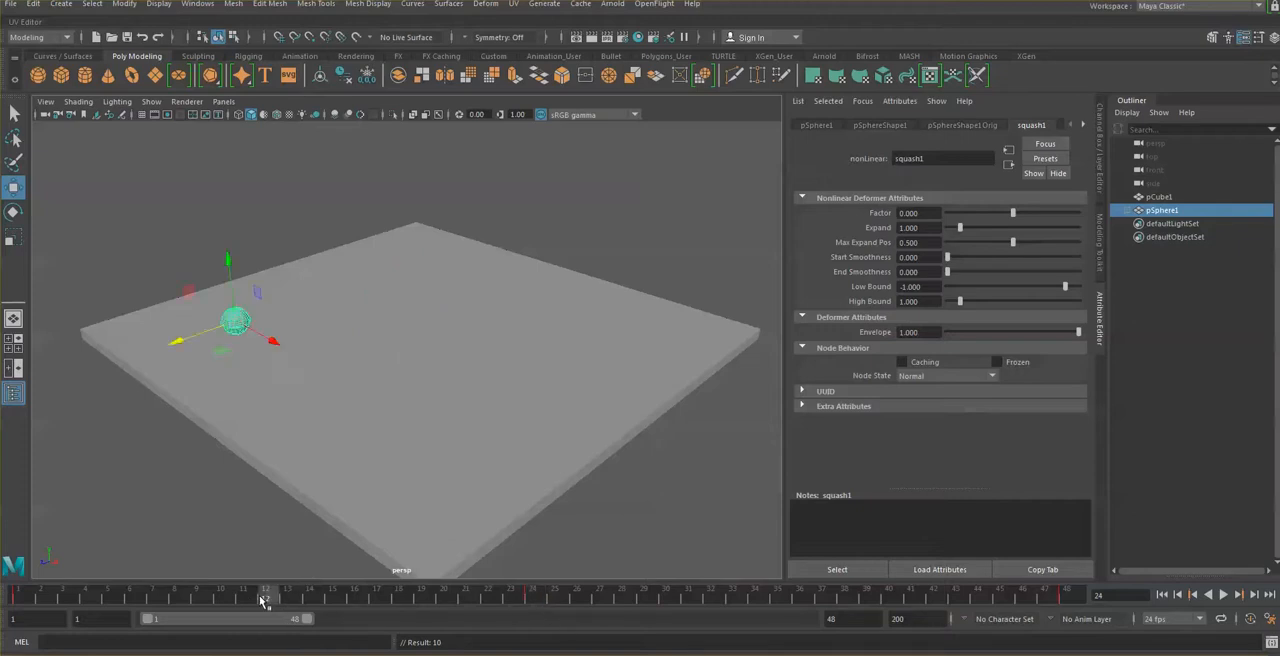
mouse_move(301, 655)
left_click(289, 597)
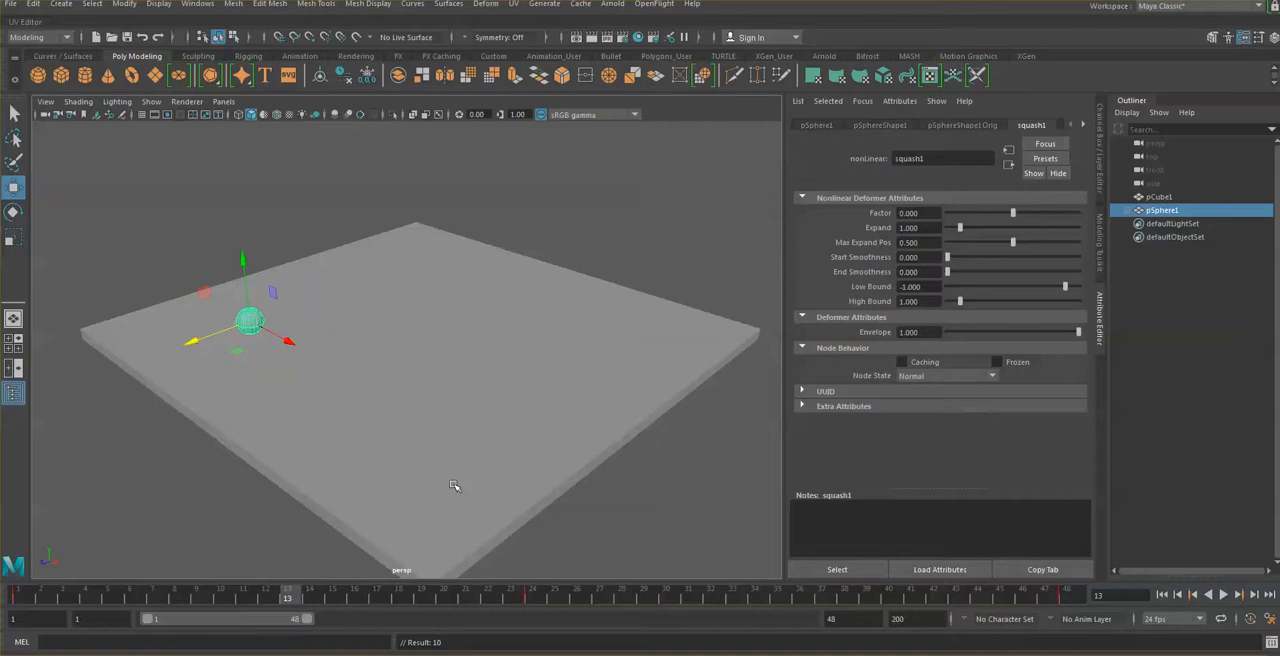
left_click(244, 261)
left_click_drag(244, 261, 238, 117)
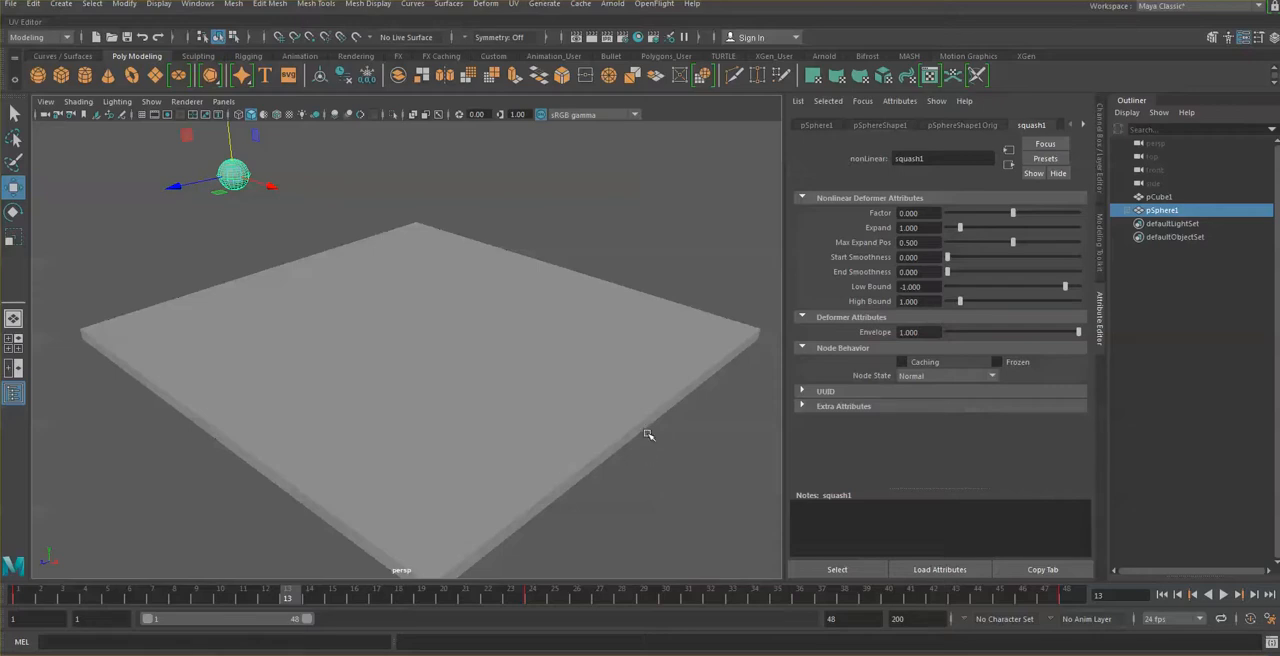
key("space")
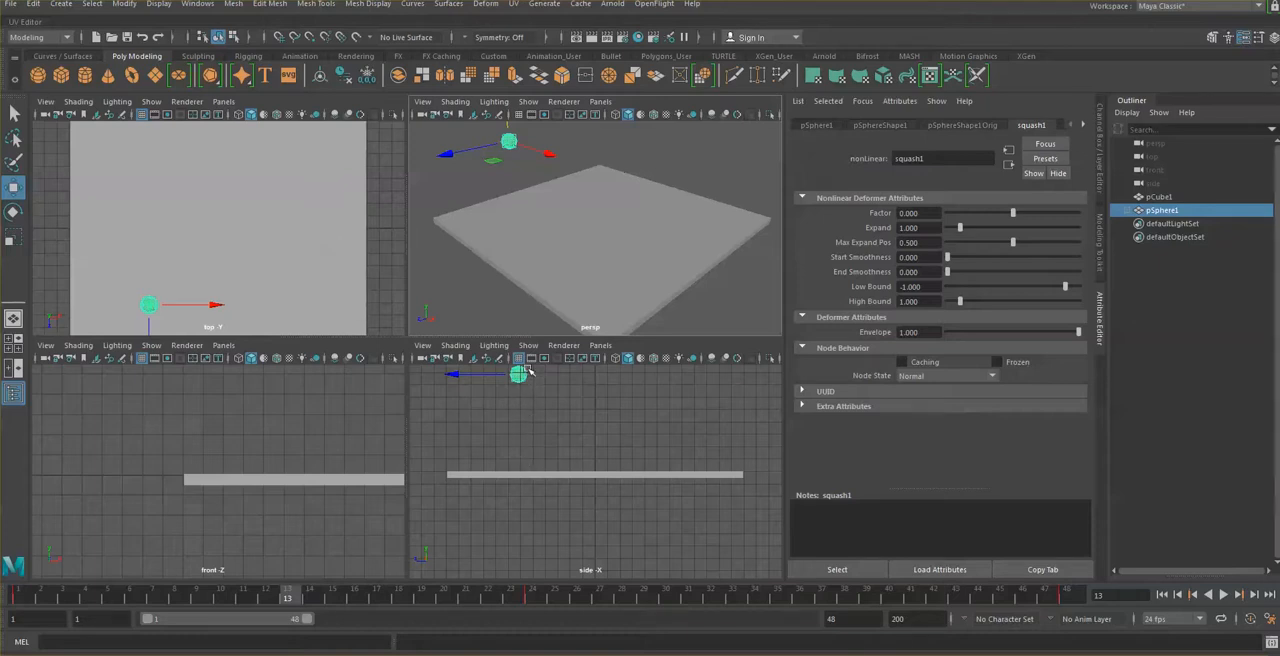
left_click(537, 150)
key("s")
Step: At frame 34, raise the sphere along Y to form the second bounce's peak and set a keyframe
left_click(777, 596)
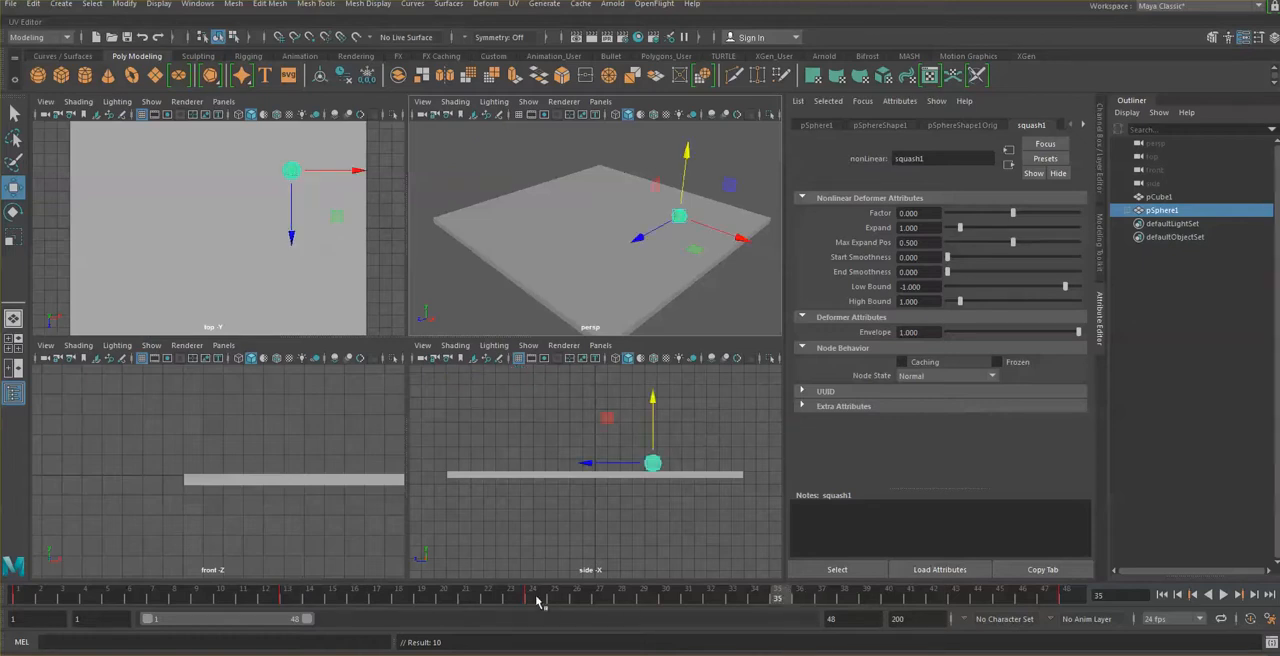
left_click(755, 596)
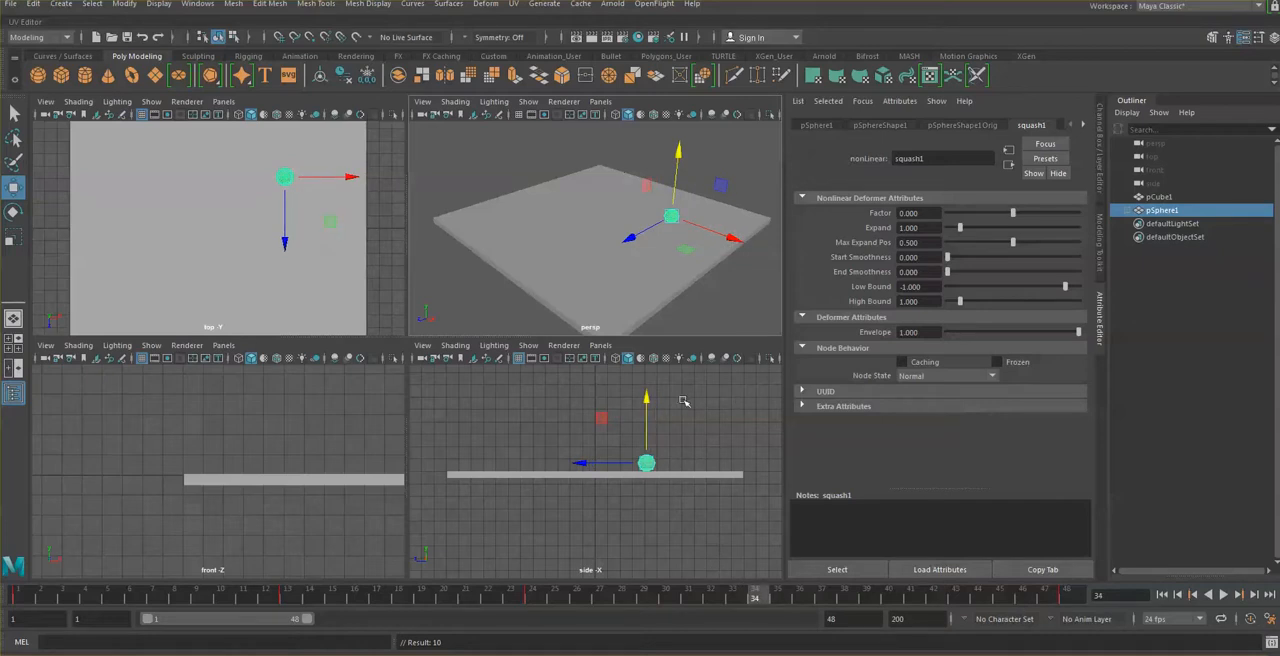
key("t")
left_click_drag(645, 377, 634, 311)
key("w")
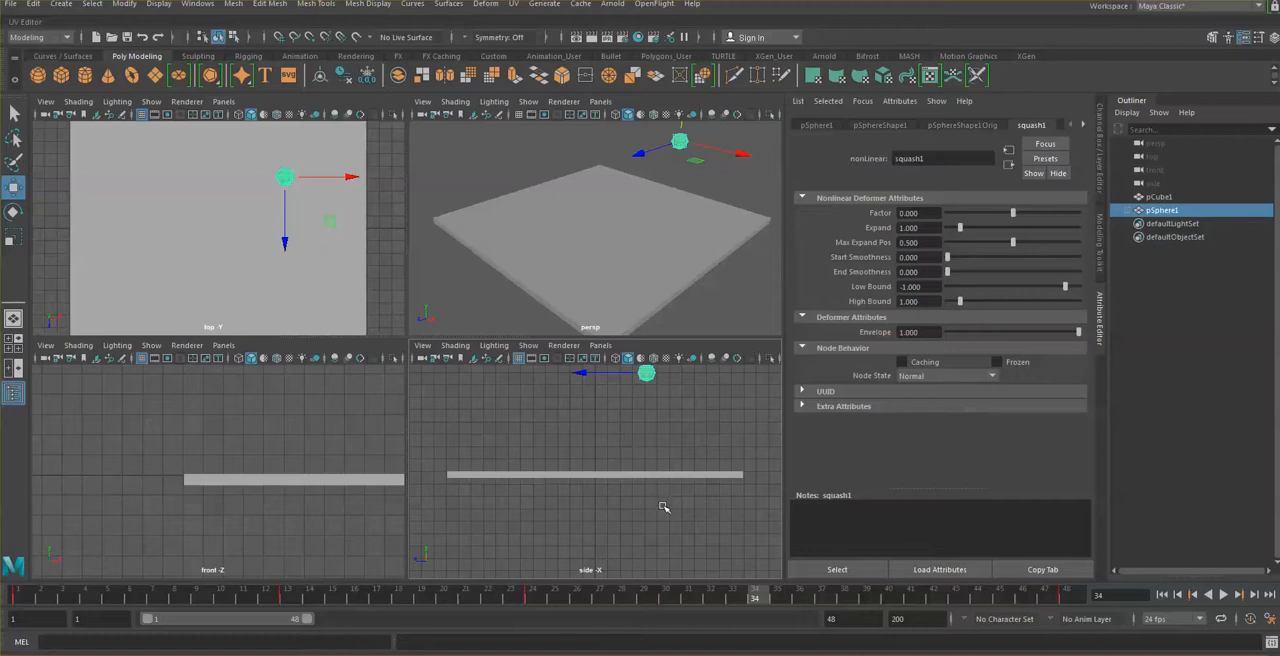
key("s")
Step: Compare the peaks at frames 13 and 34, lower the sphere slightly at frame 34 to match, and key it again
left_click(290, 597)
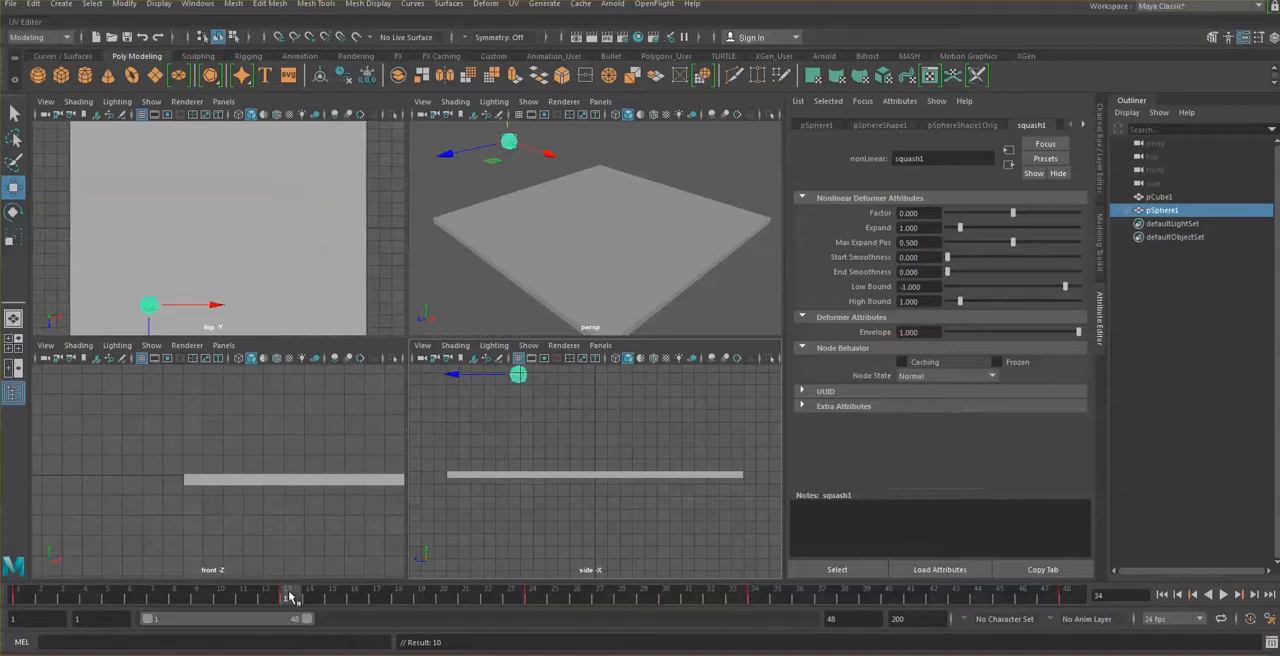
left_click(760, 597)
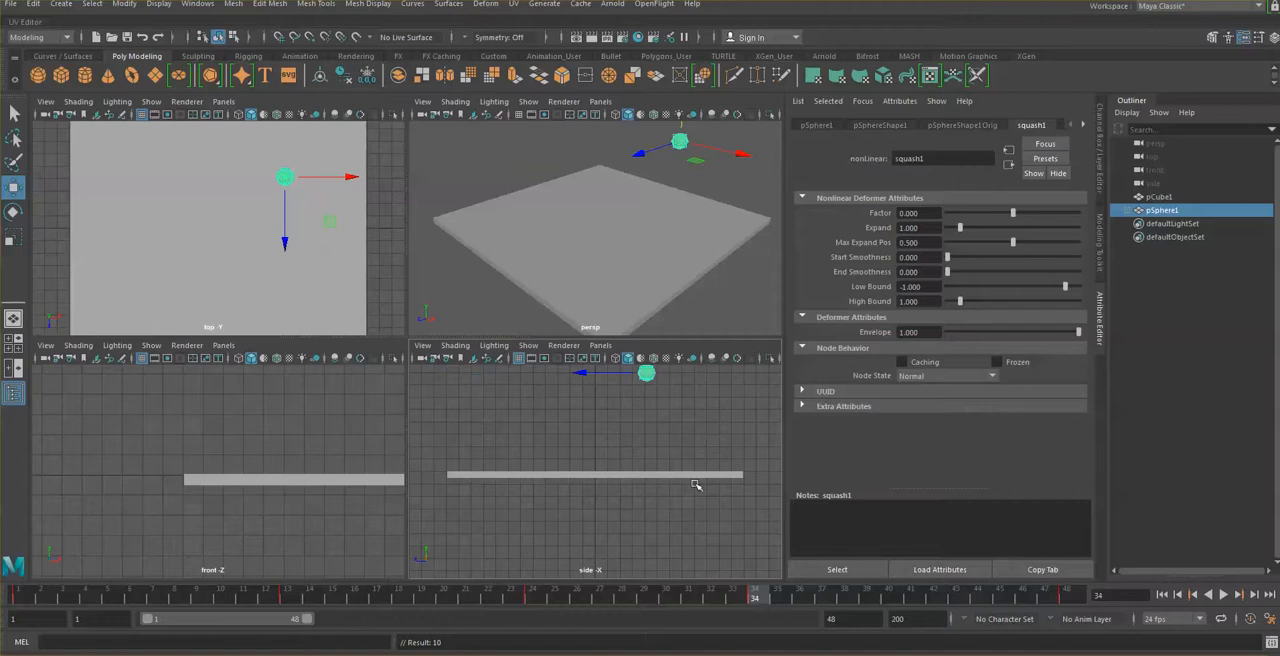
left_click(683, 125)
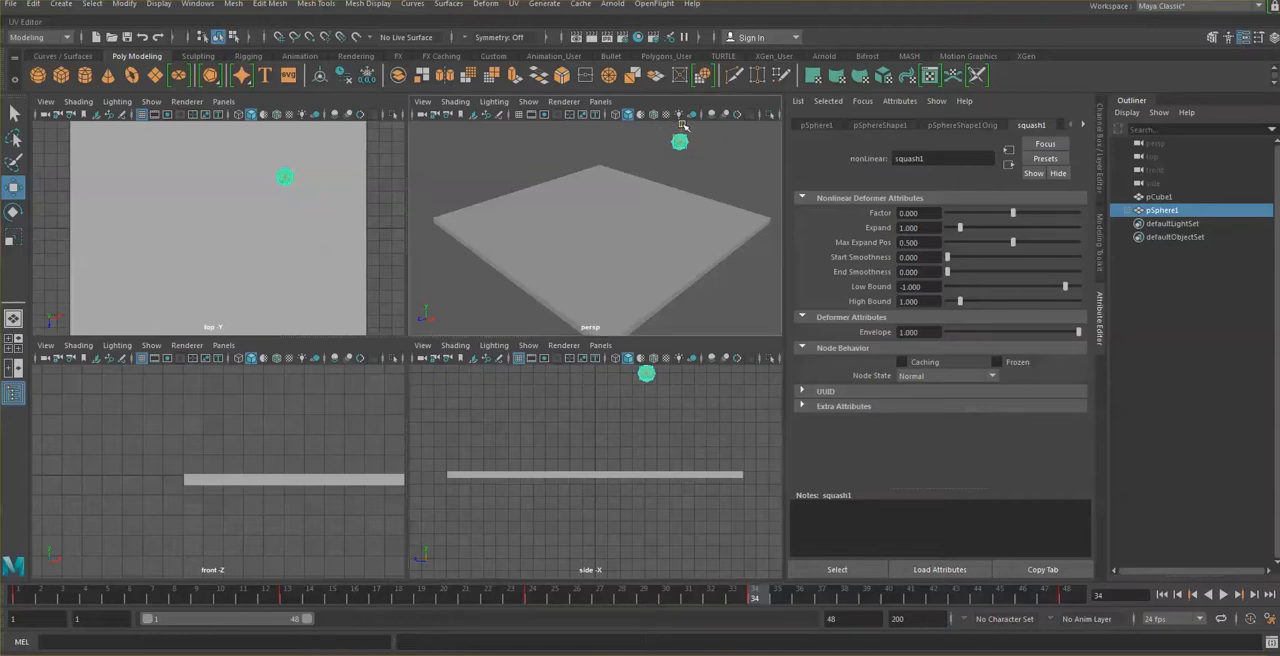
left_click(680, 141)
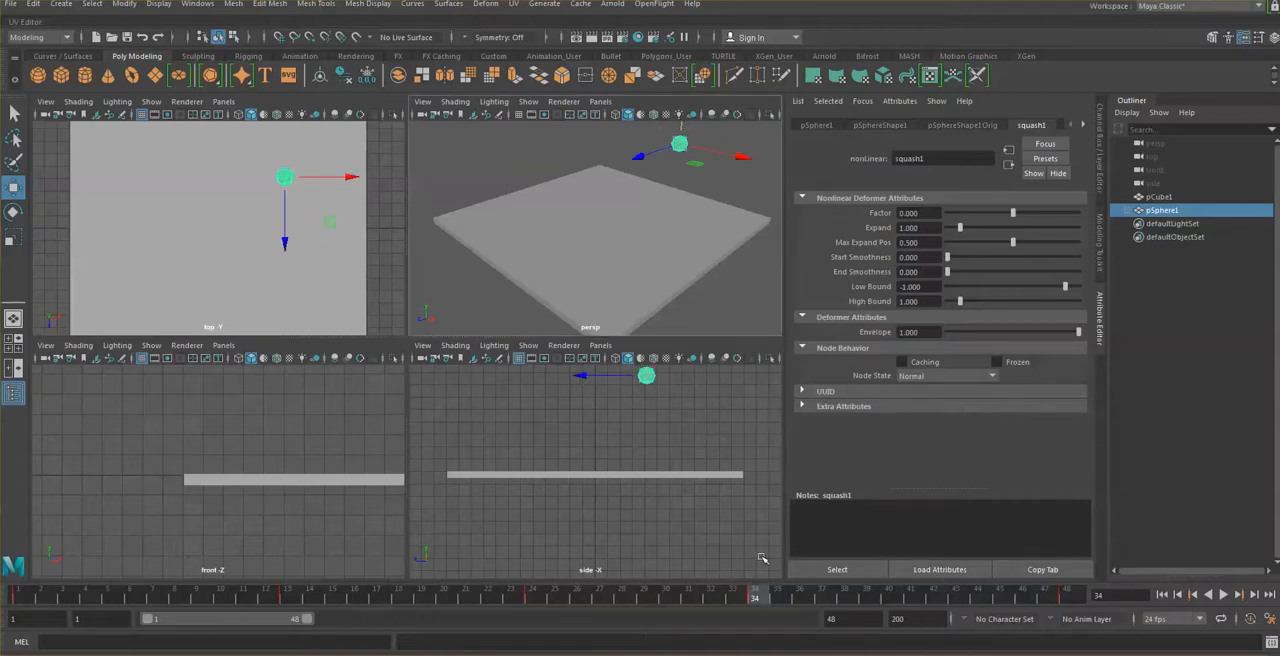
key("s")
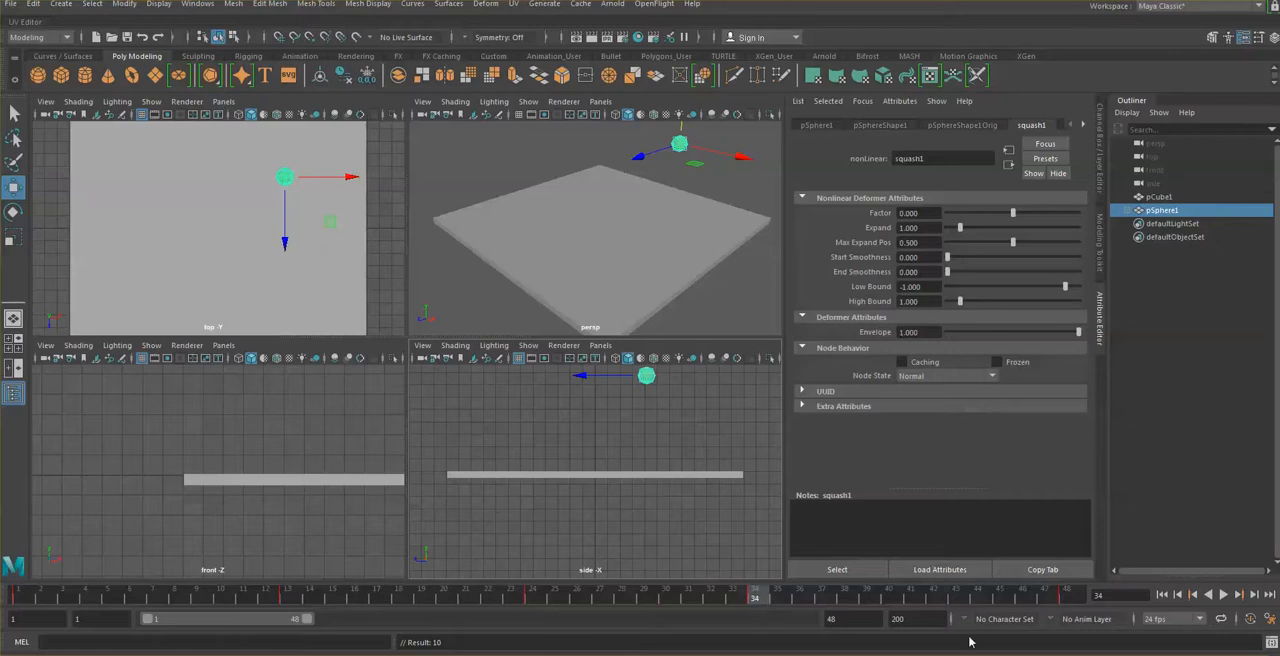
Step: Play back the bounce animation and scrub through it from frame 1 to 48 to check the motion
left_click(1223, 595)
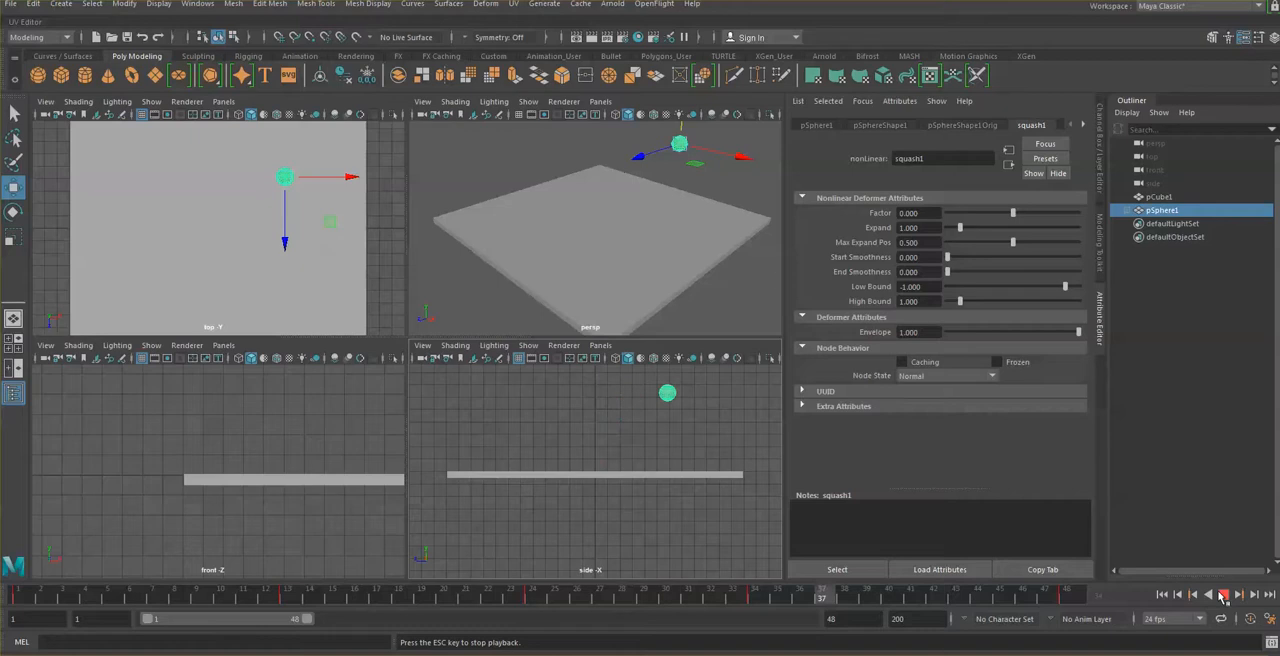
left_click(1223, 595)
left_click(27, 599)
key("alt+v")
mouse_move(58, 593)
left_mouse_down()
mouse_move(701, 630)
mouse_move(1092, 618)
left_mouse_up()
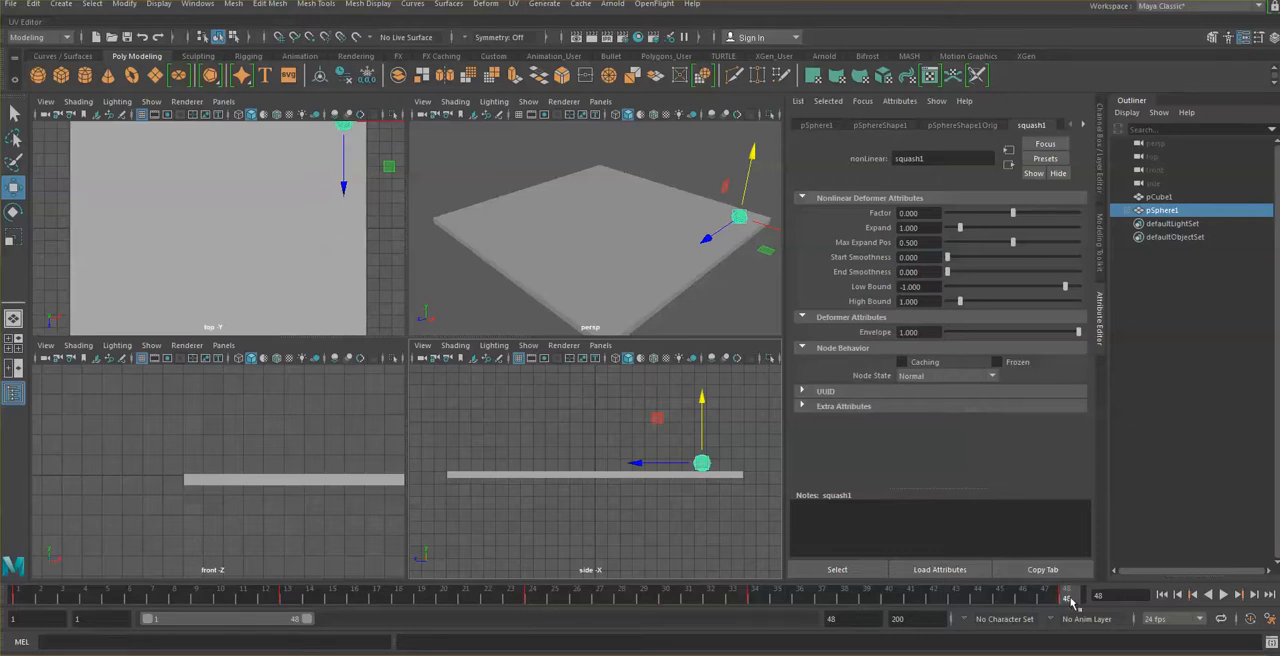
left_click(1224, 595)
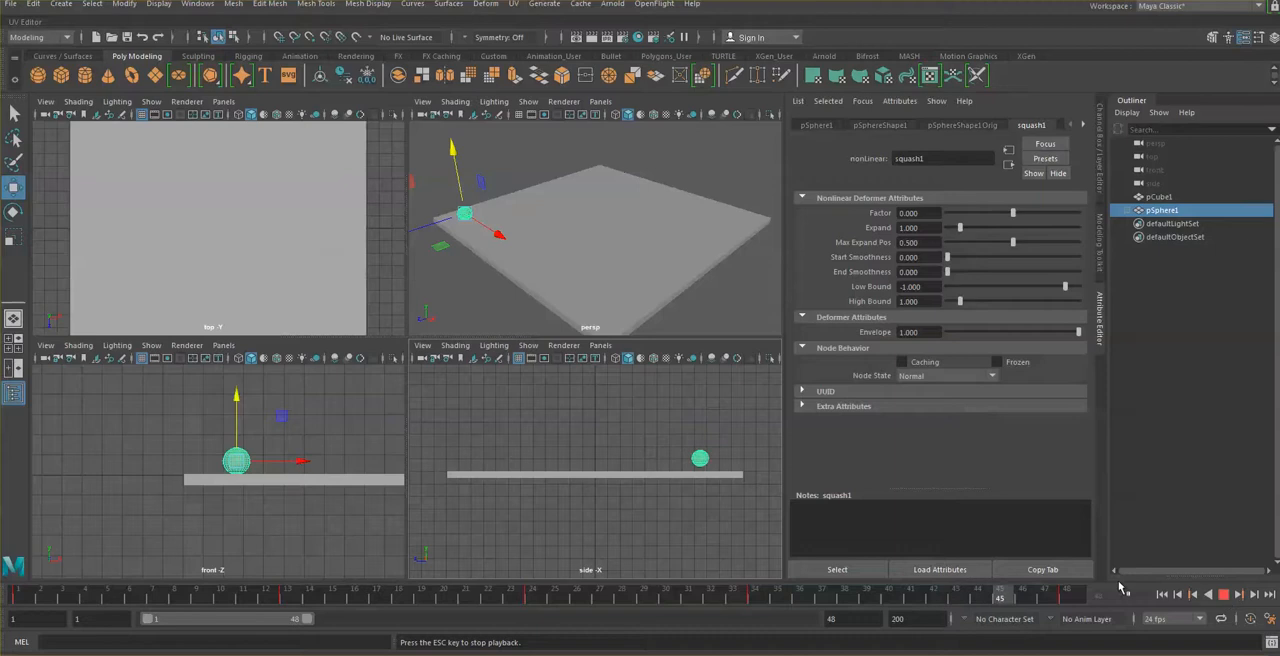
left_click(1224, 595)
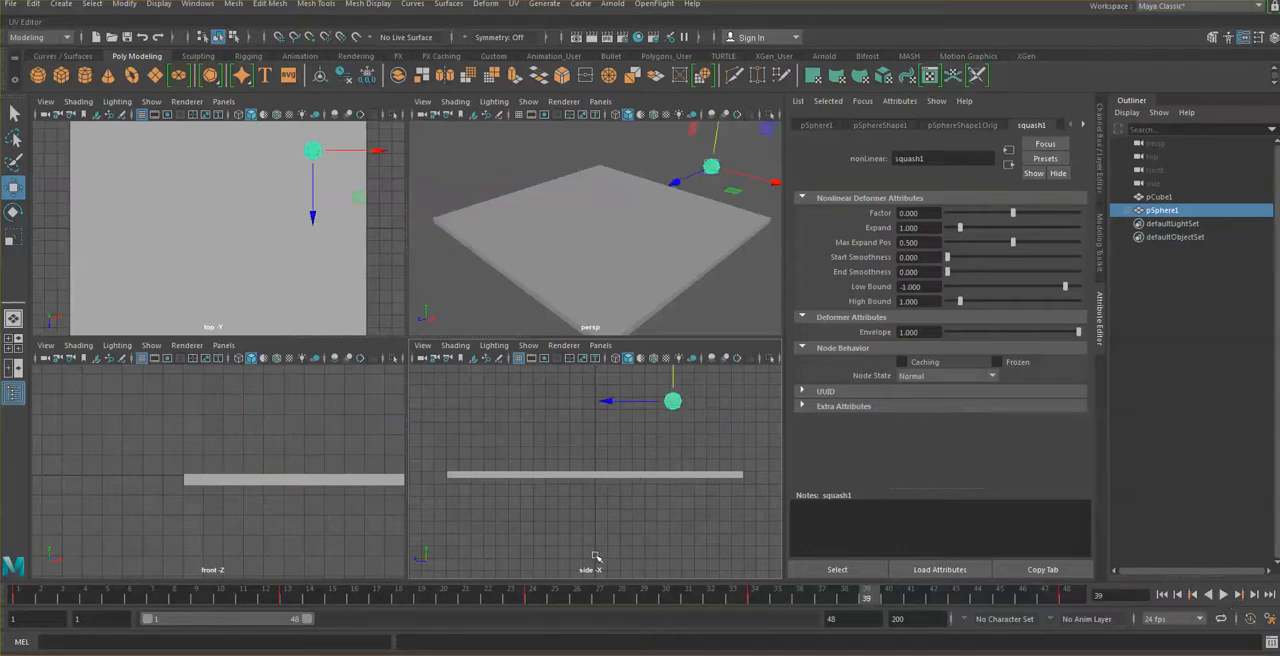
Step: Enlarge the side view to show the whole bounce path and play the animation from frame 1
key("space")
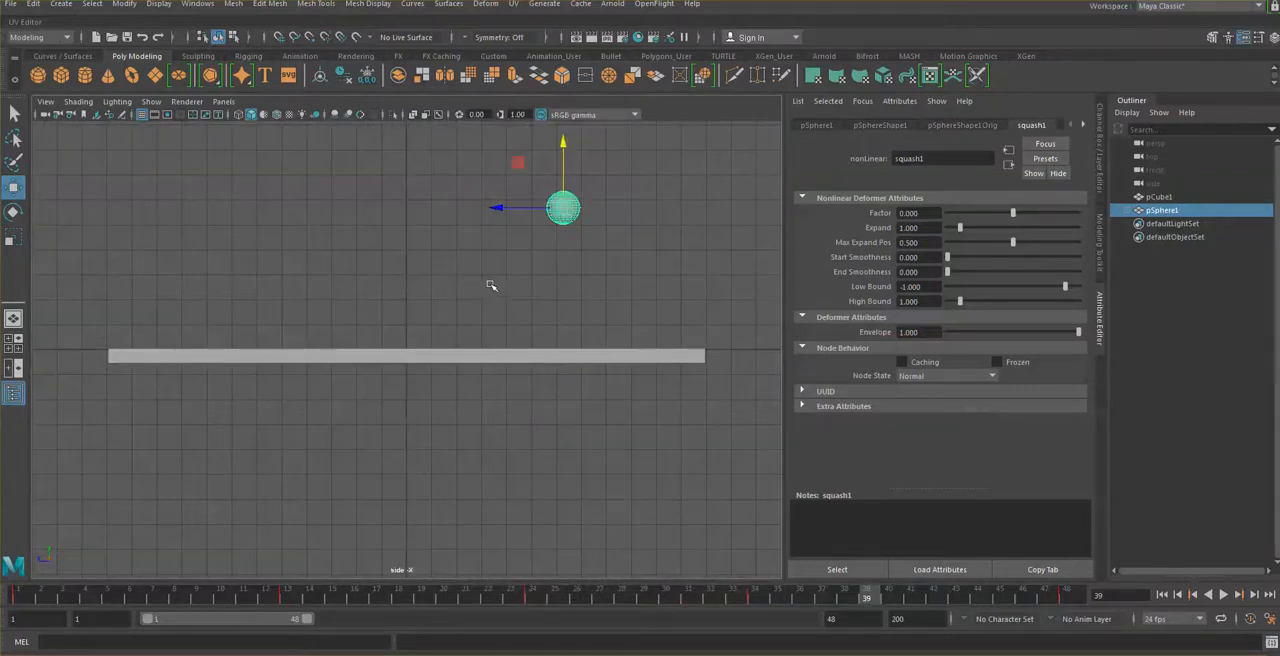
middle_click_drag(506, 286, 524, 403, "alt")
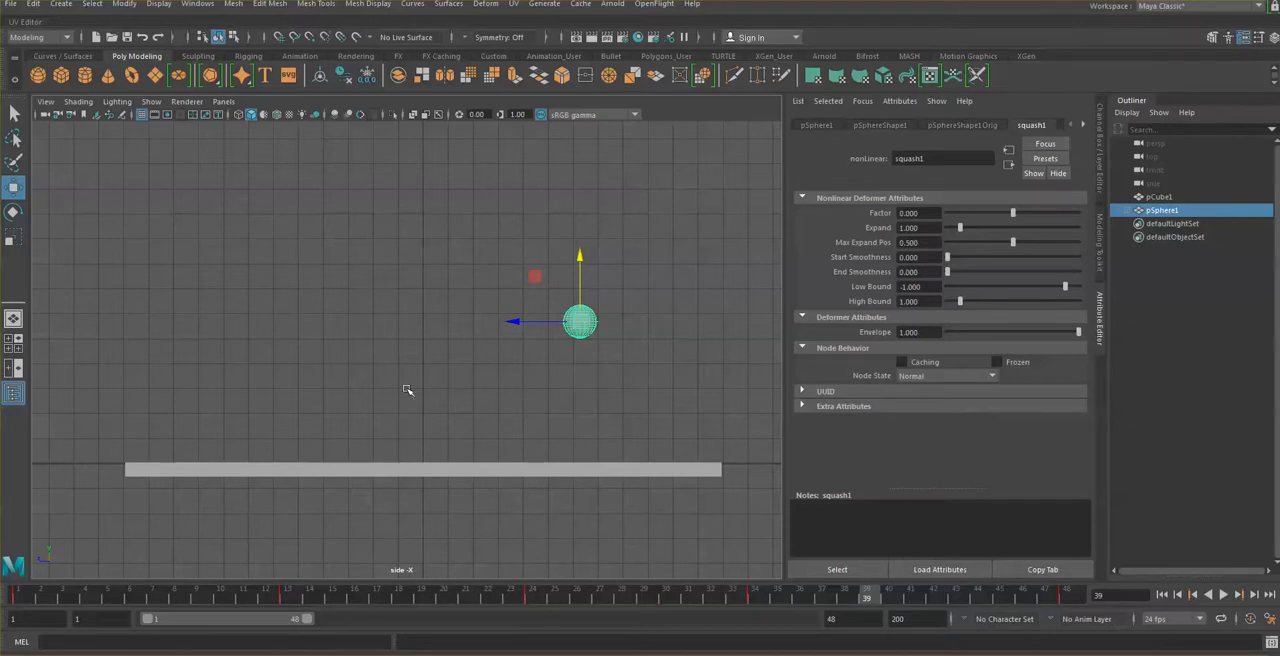
left_click(20, 597)
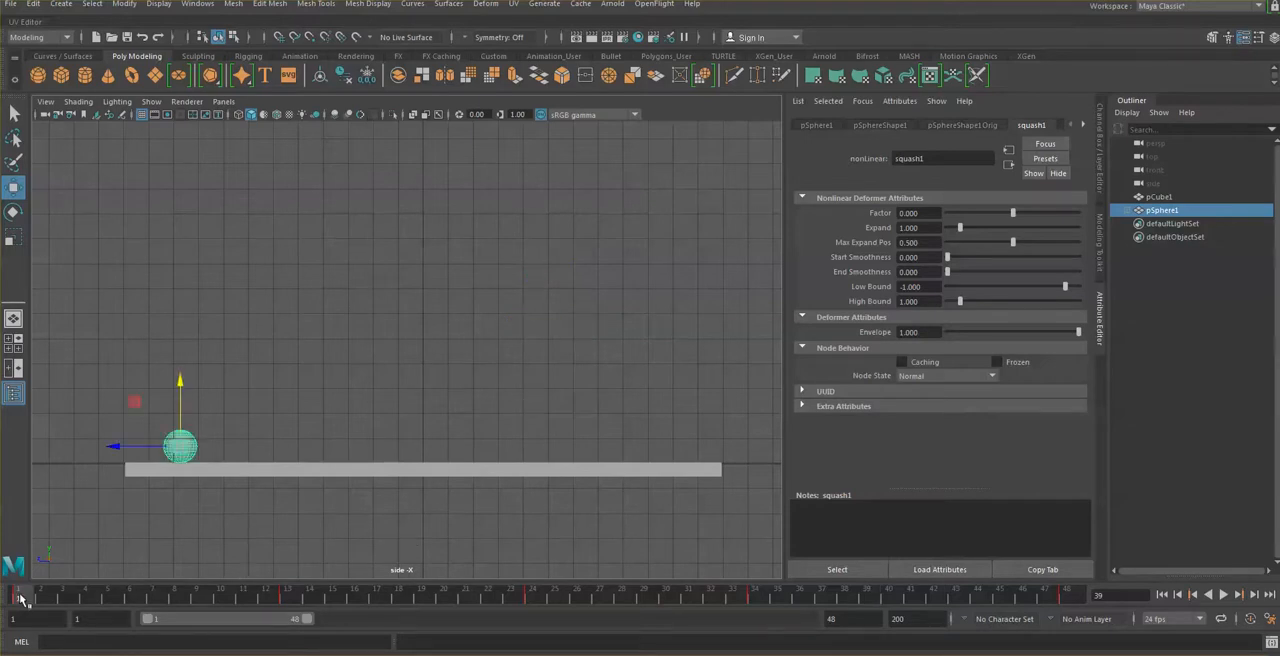
key("alt+v")
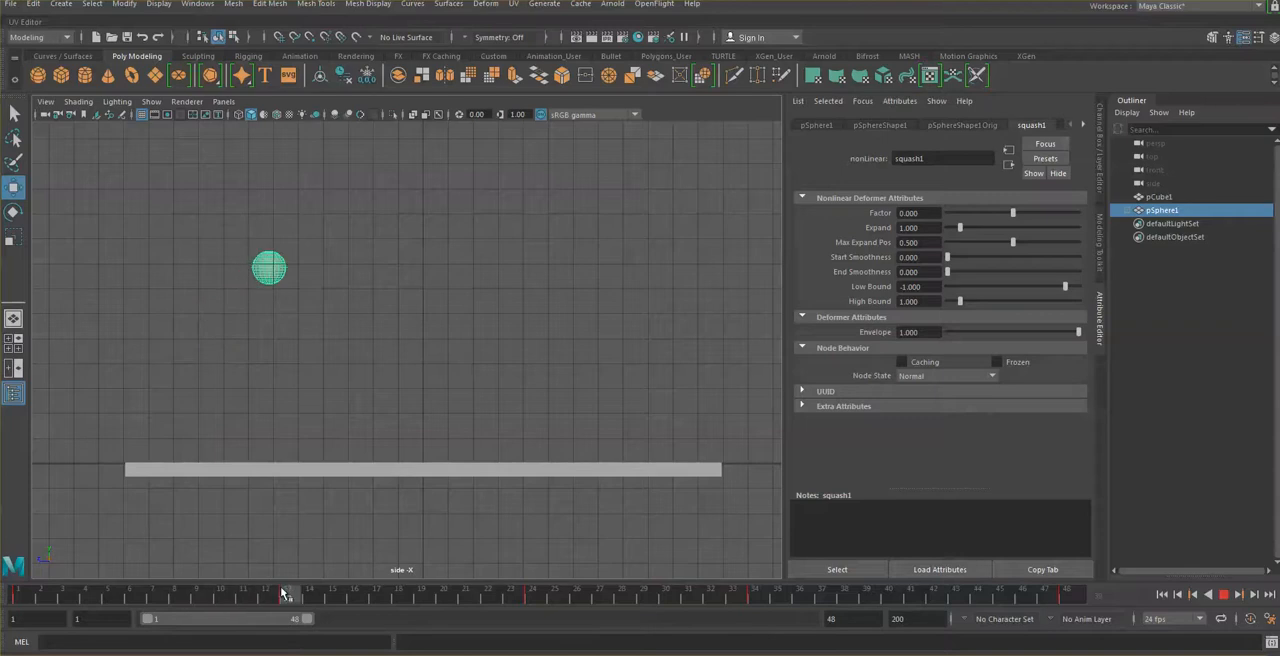